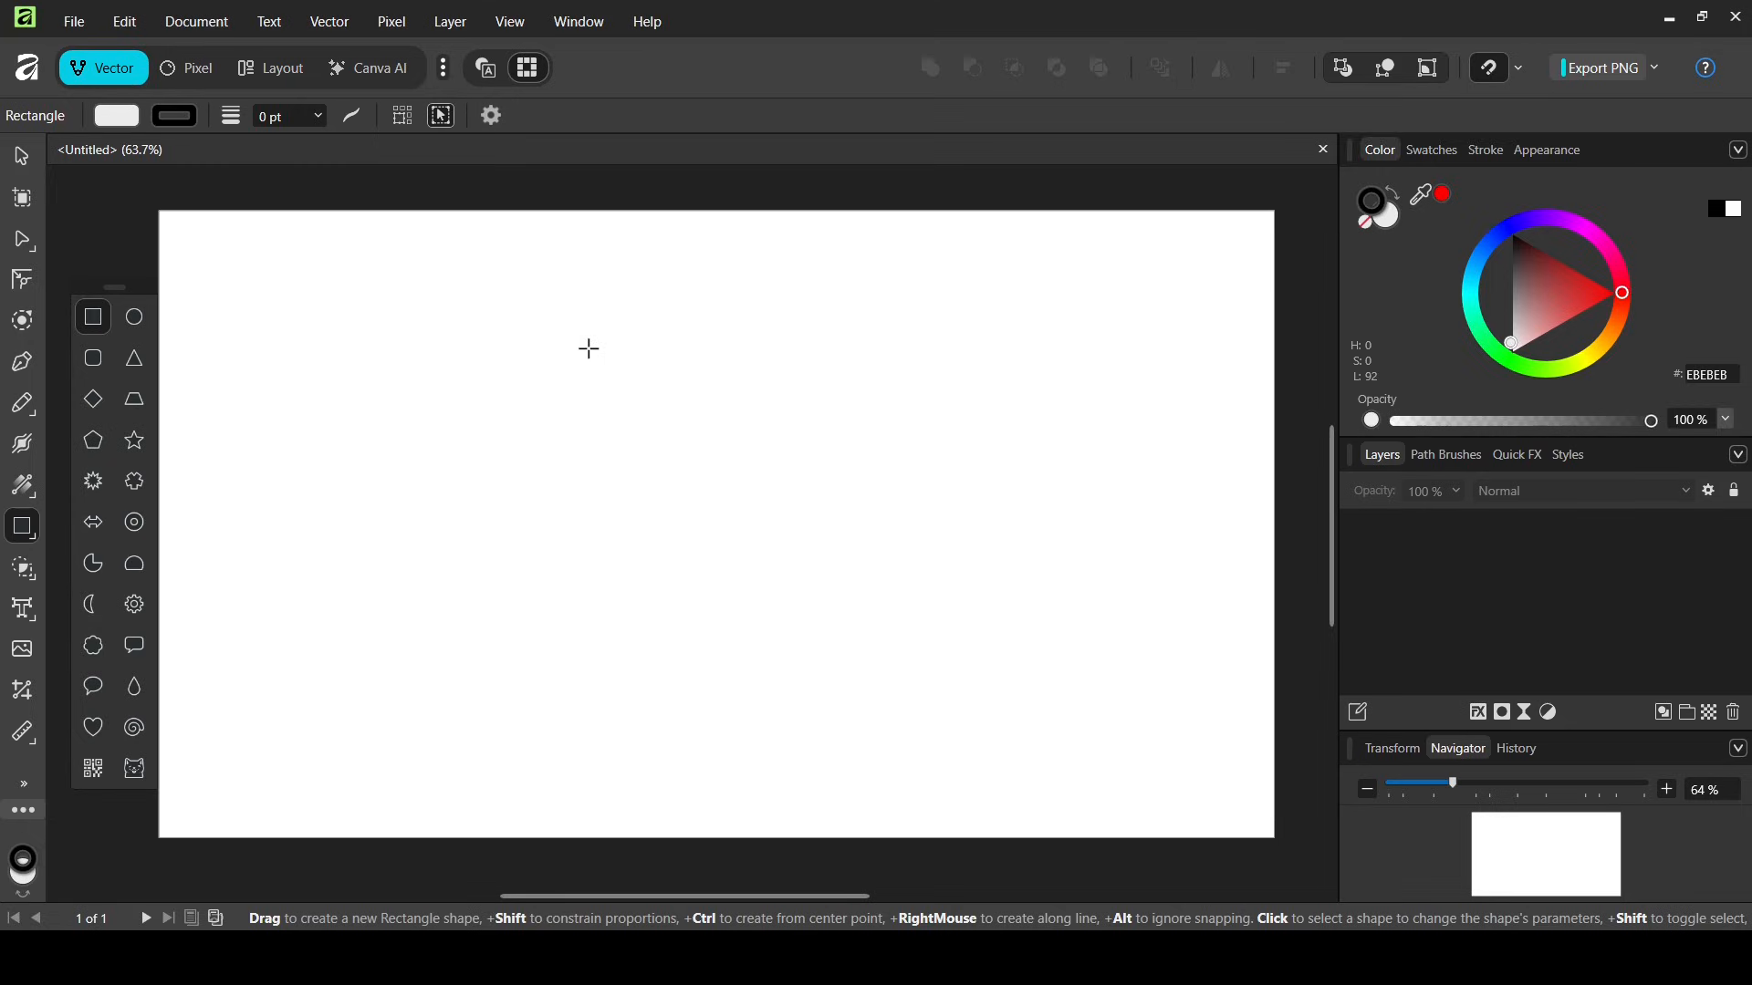
# Draw a large square on the page with no fill and a 1 pt black stroke
pyautogui.moveTo(557, 332); pyautogui.dragTo(916, 691)
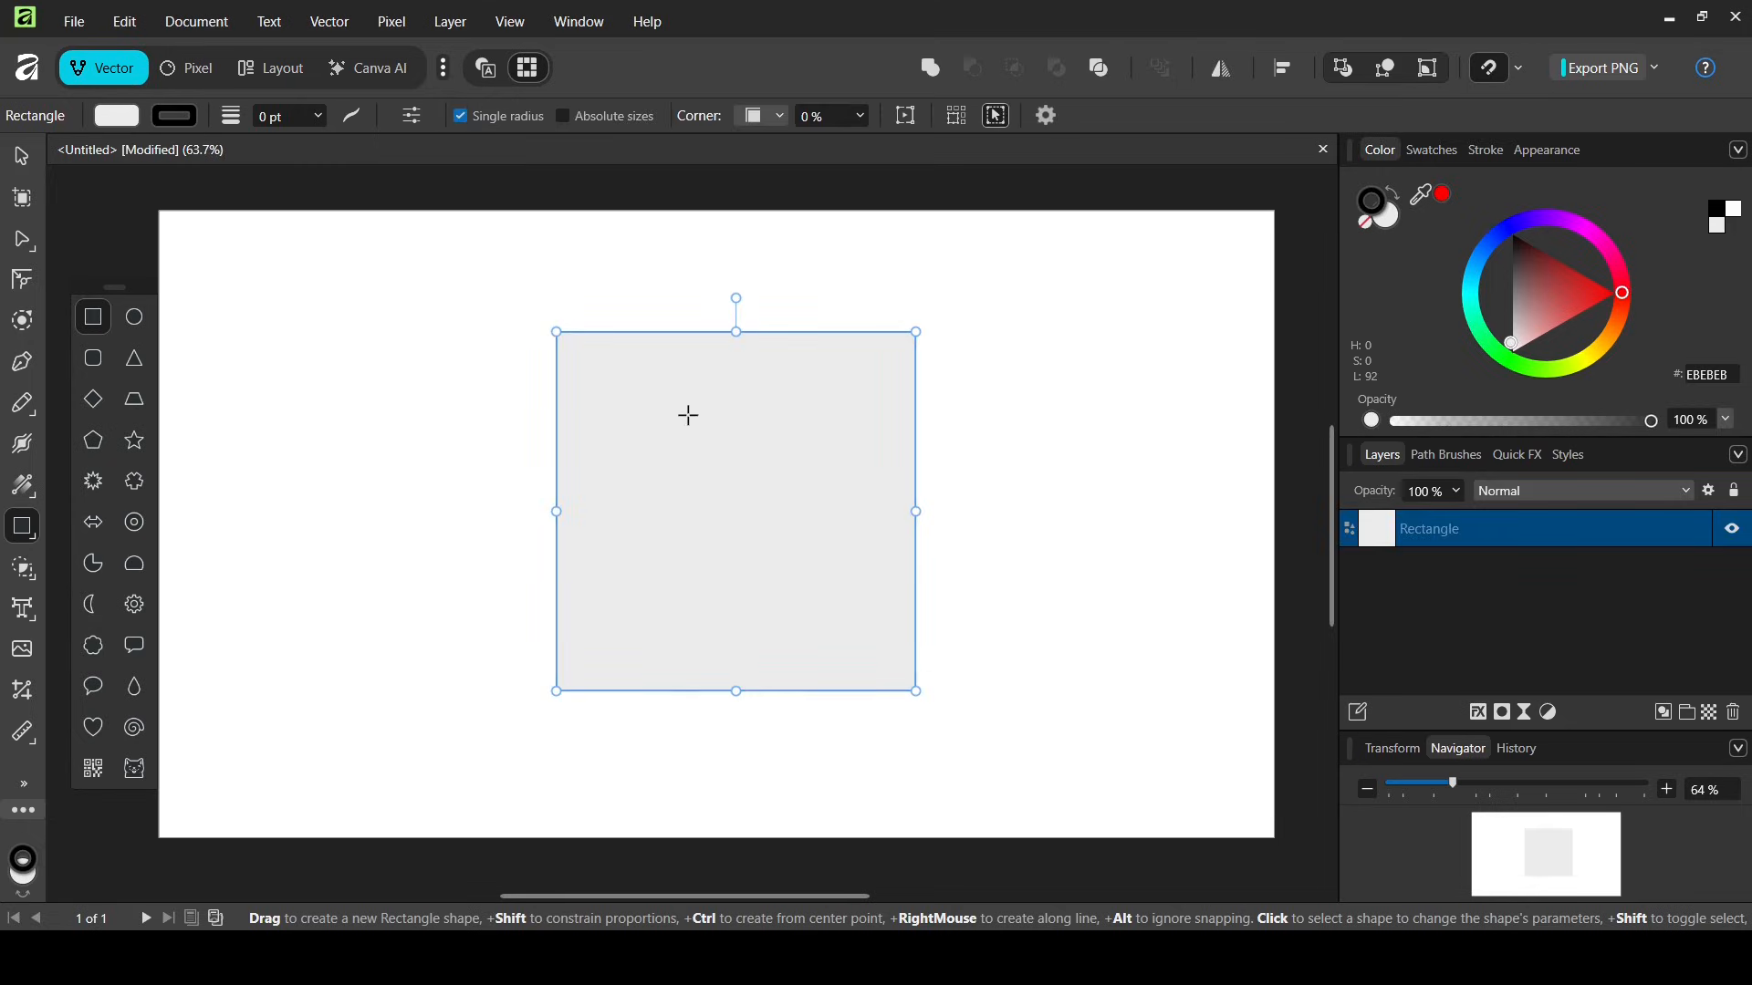
pyautogui.click(116, 117)
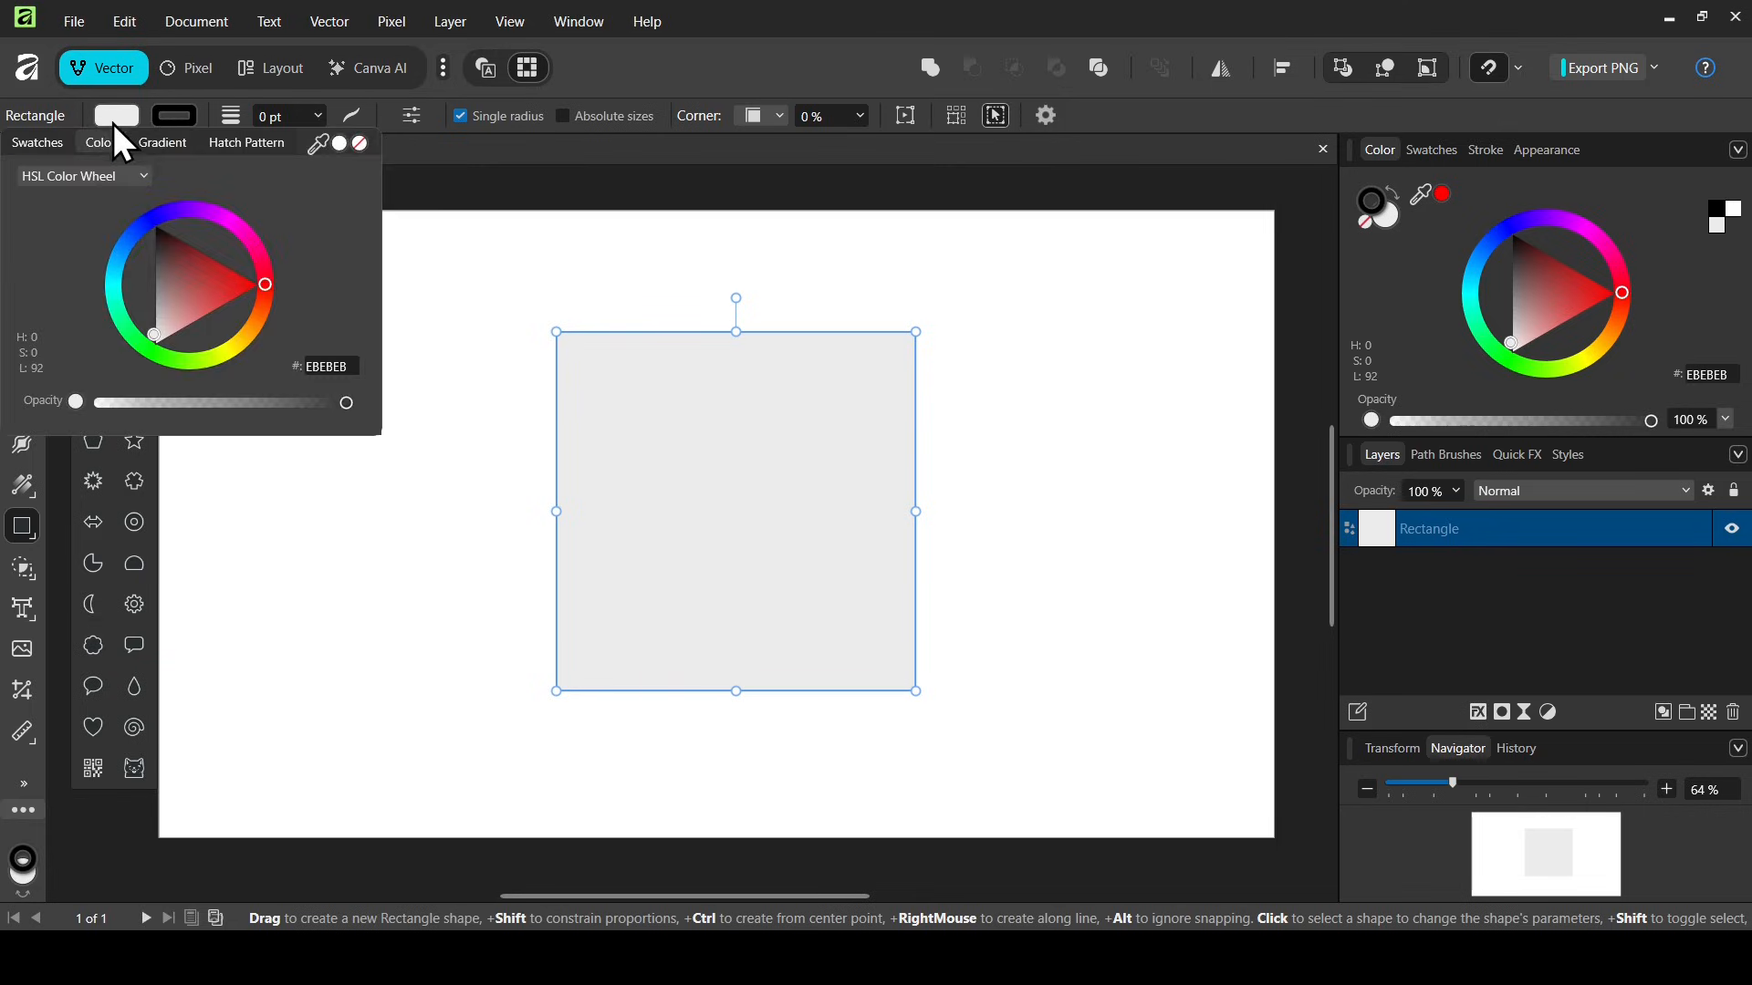
pyautogui.click(361, 144)
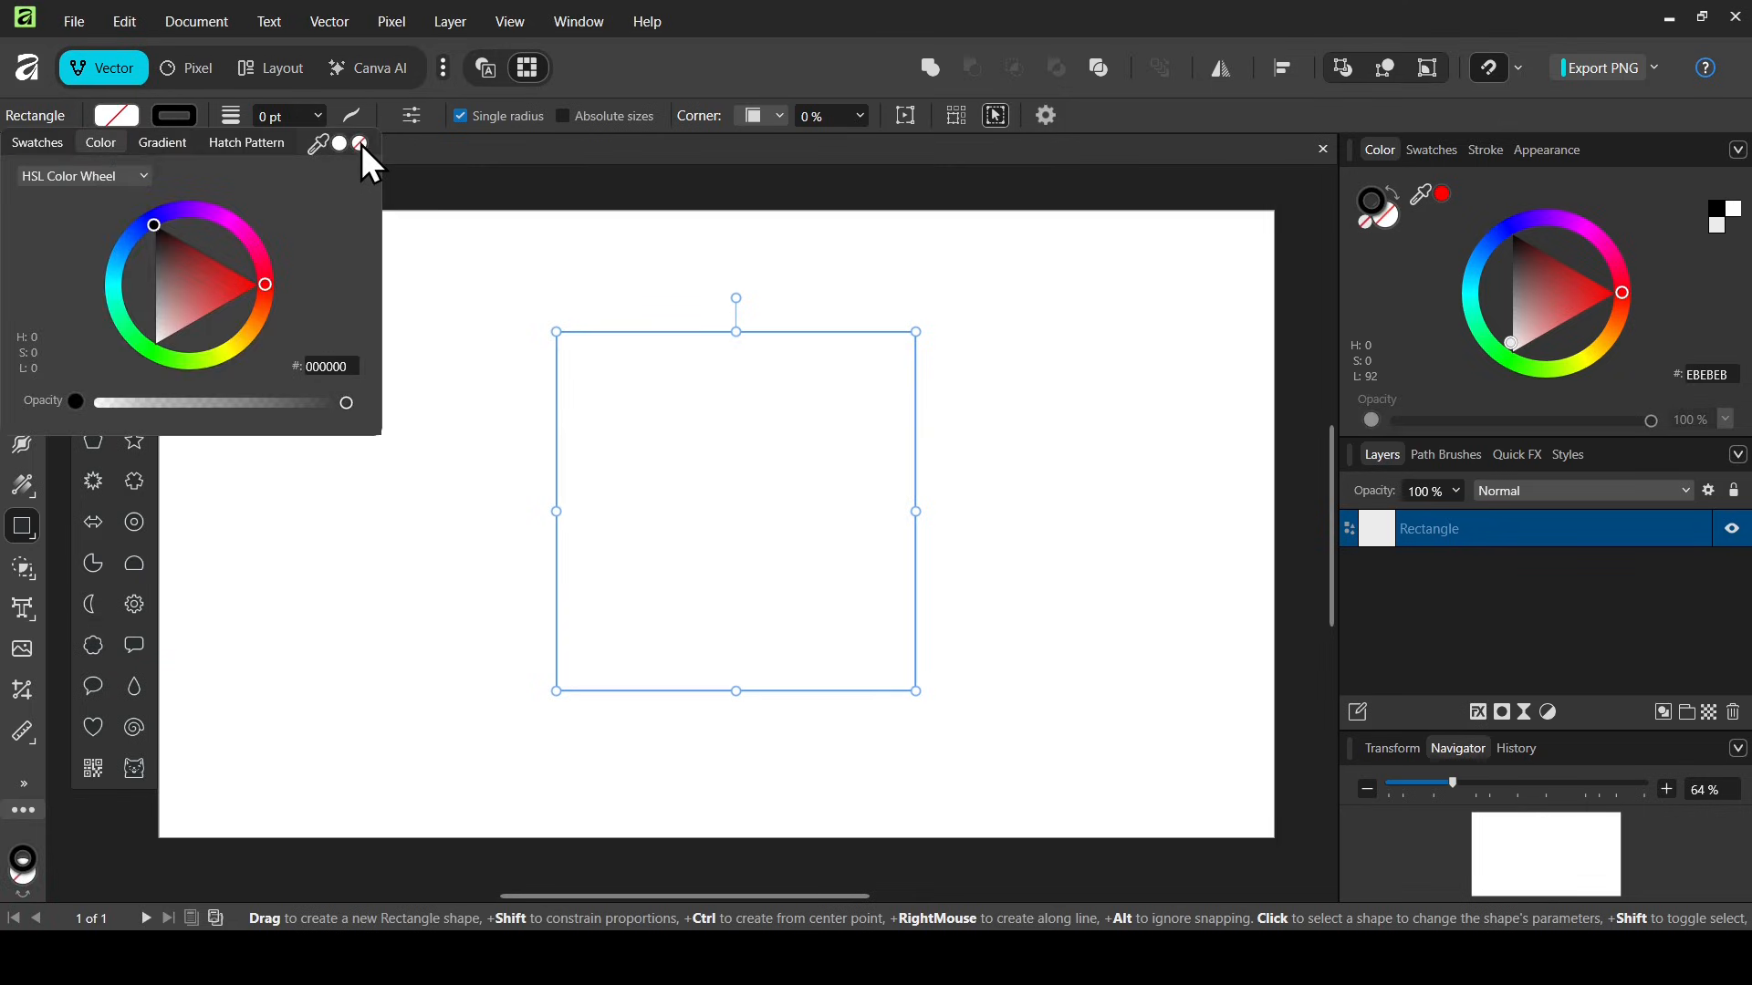
pyautogui.click(287, 115)
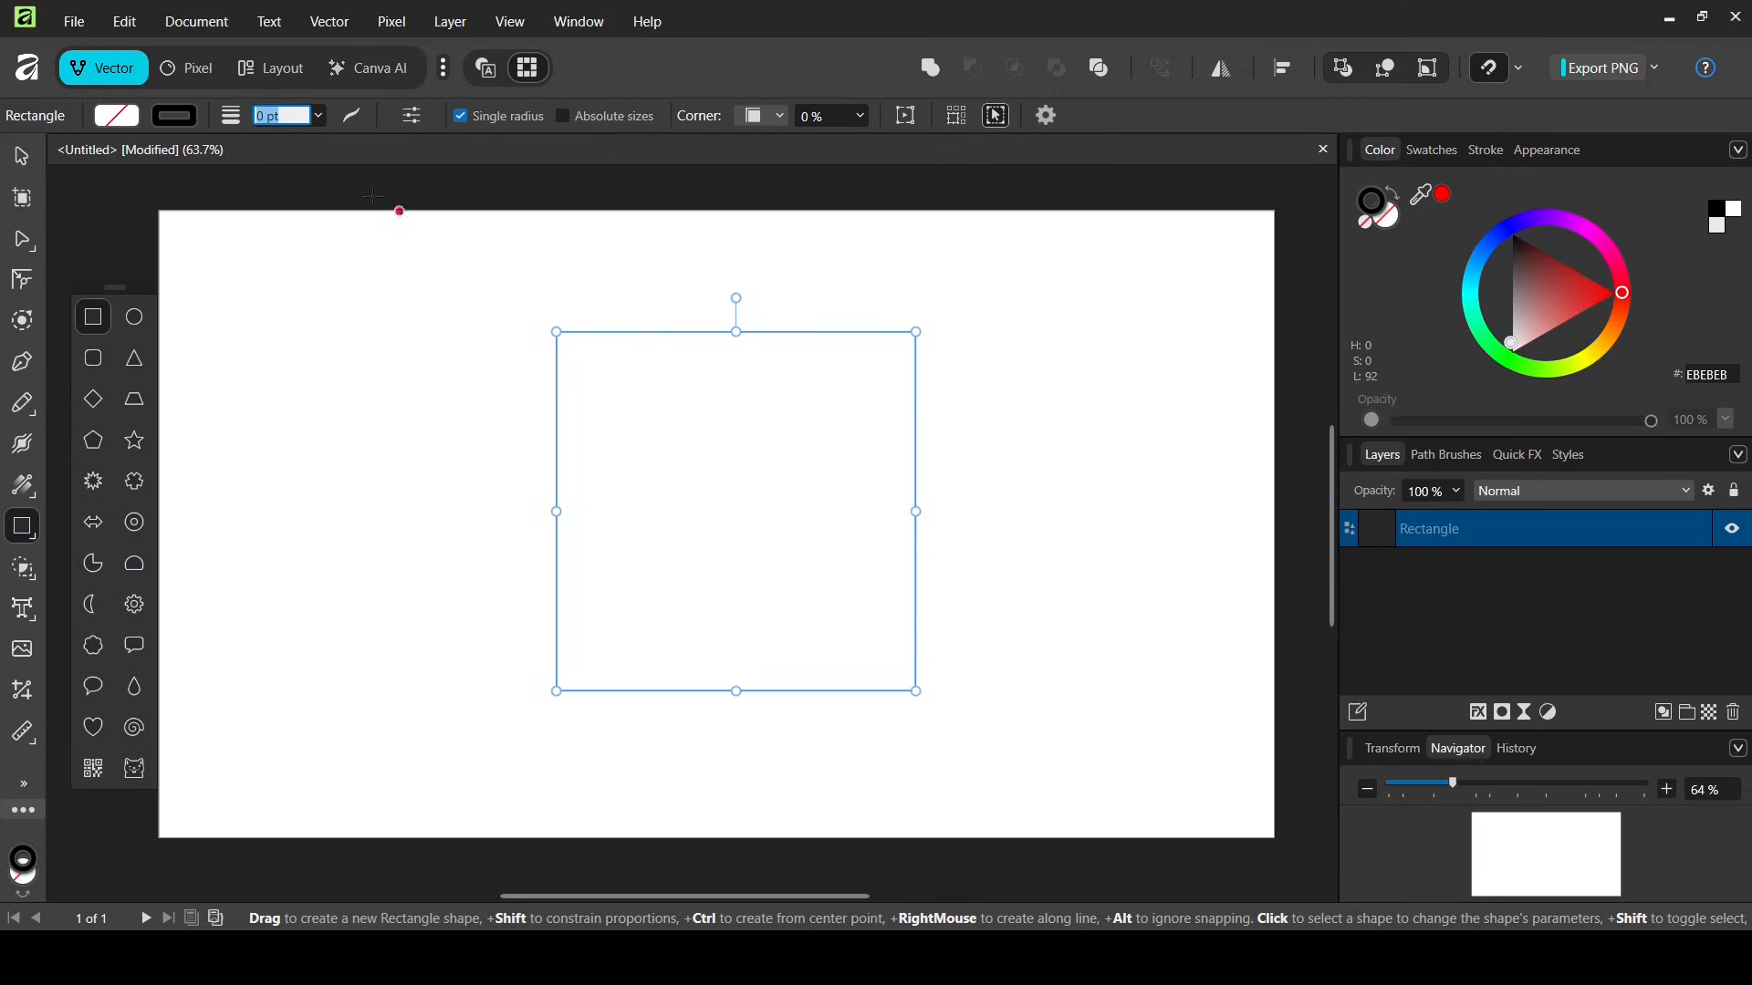
pyautogui.write('1')
pyautogui.press('Return')
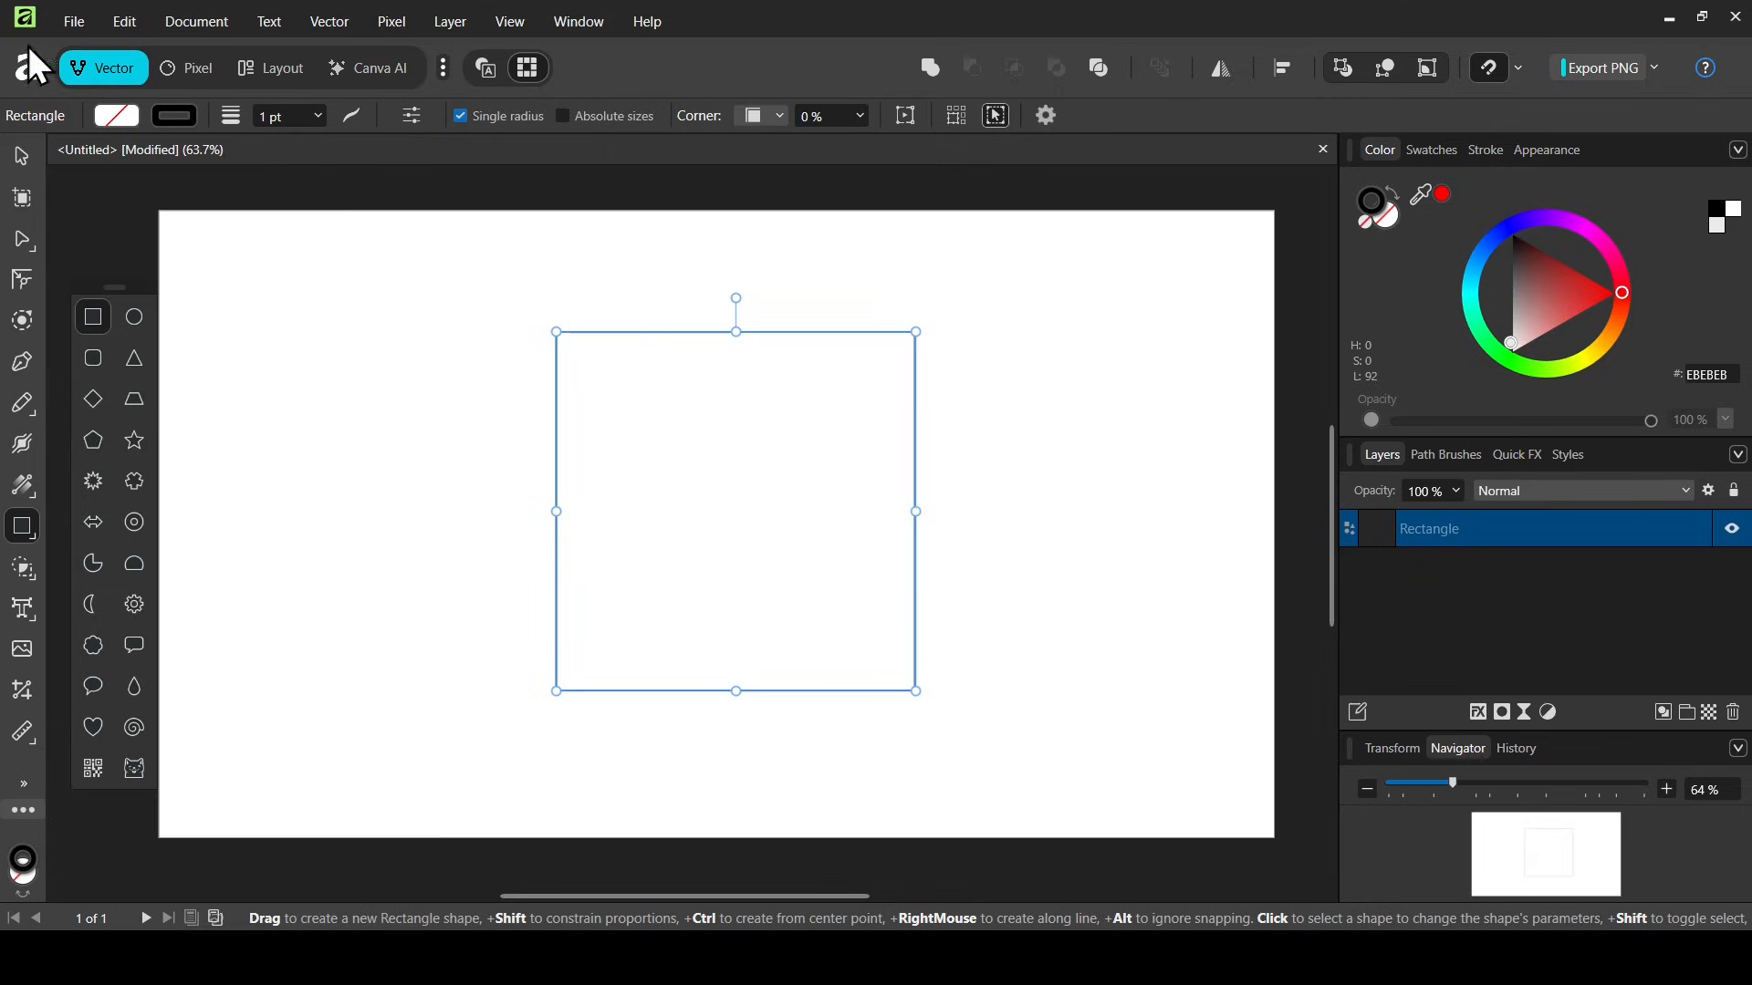
# Centre the square on the page and add a smaller concentric duplicate inside it
pyautogui.click(22, 156)
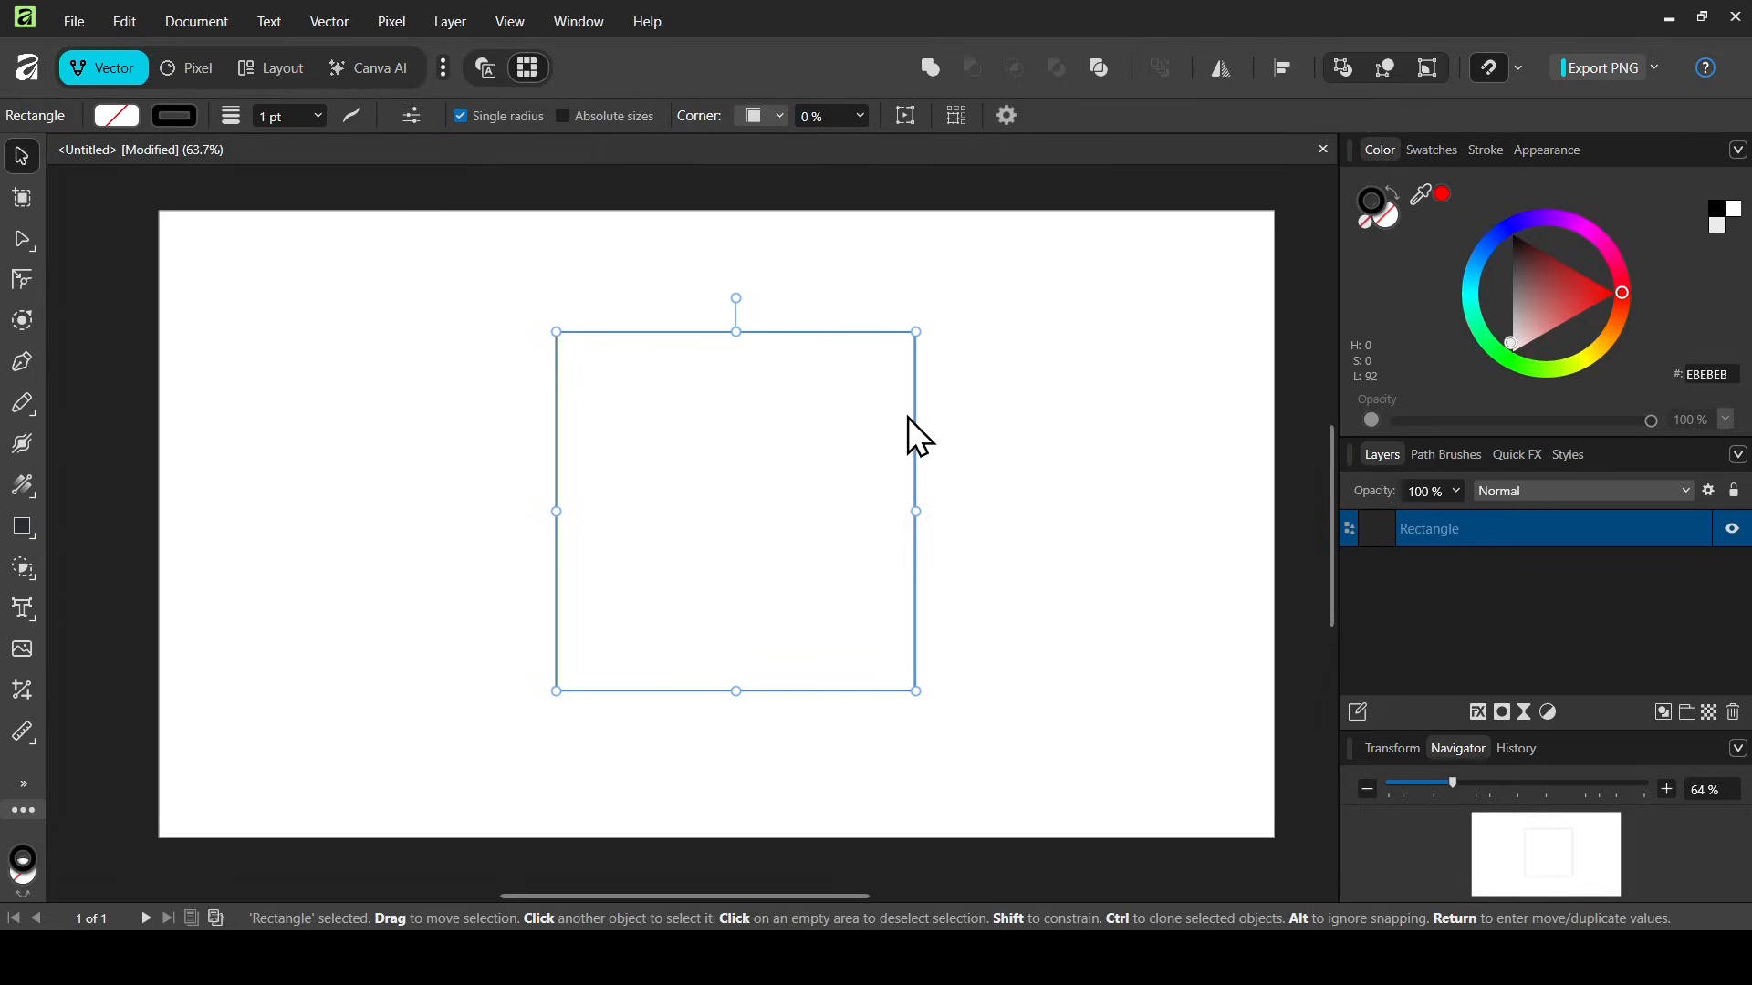
pyautogui.moveTo(918, 417)
pyautogui.mouseDown()
pyautogui.moveTo(860, 441)
pyautogui.moveTo(905, 431)
pyautogui.mouseUp()
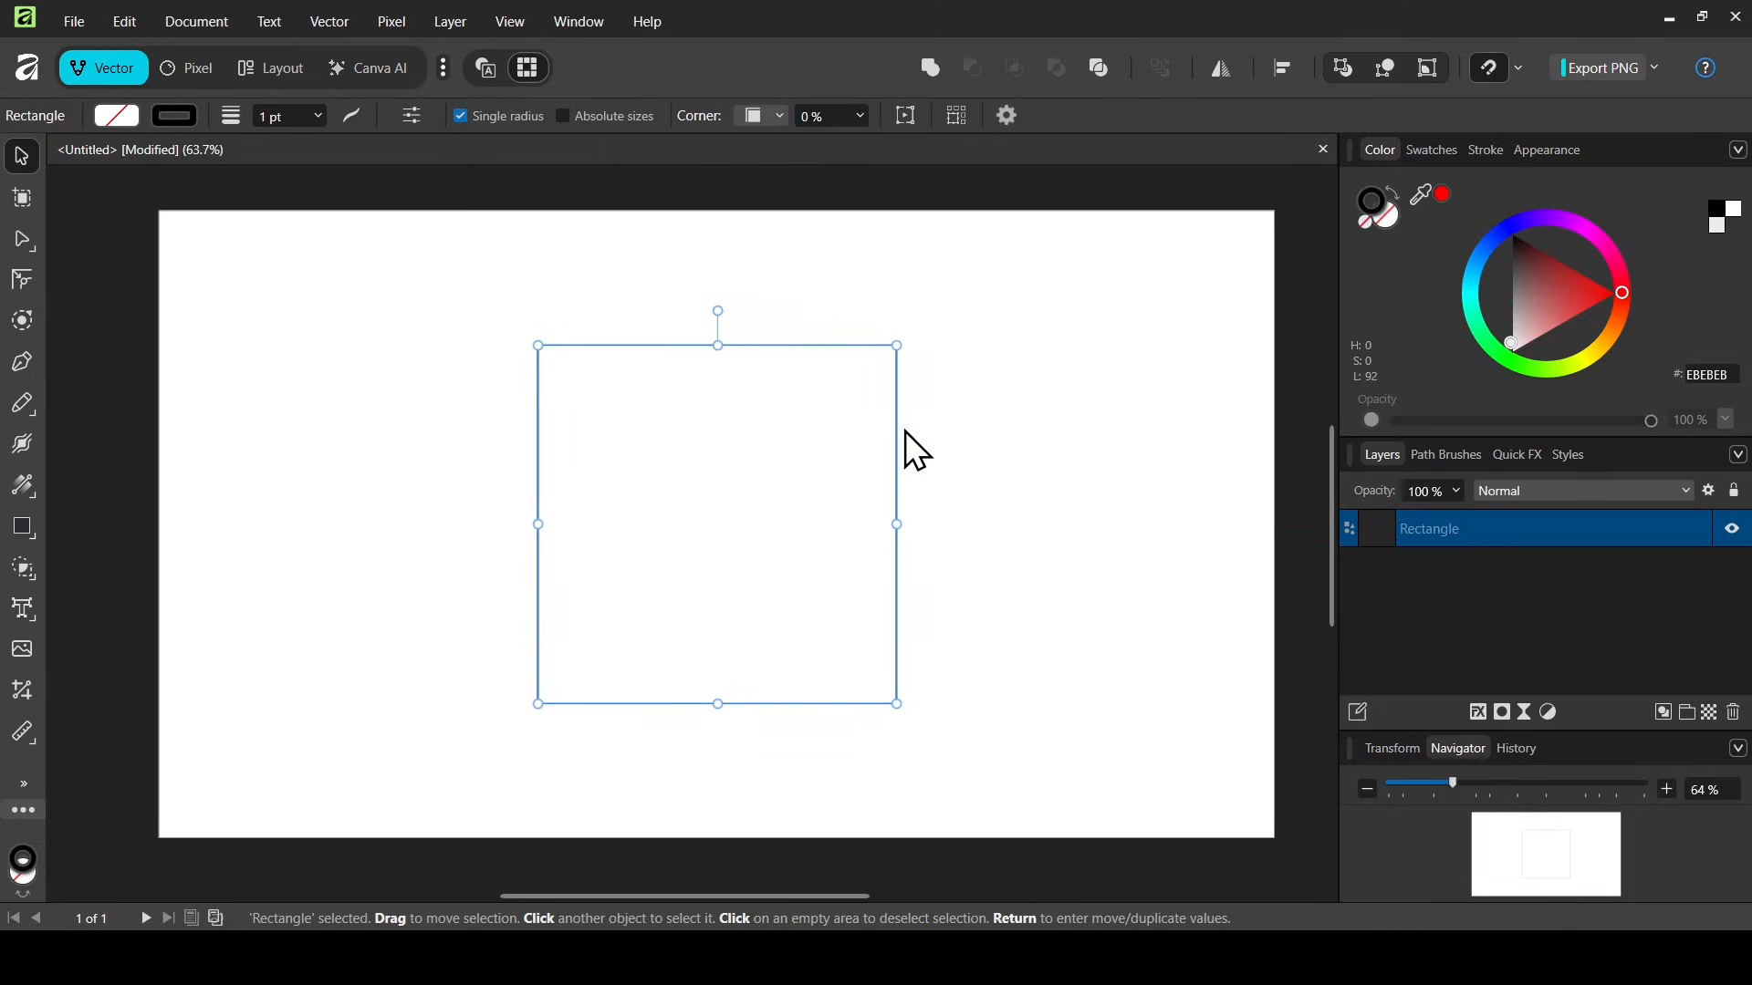
pyautogui.click(1523, 68)
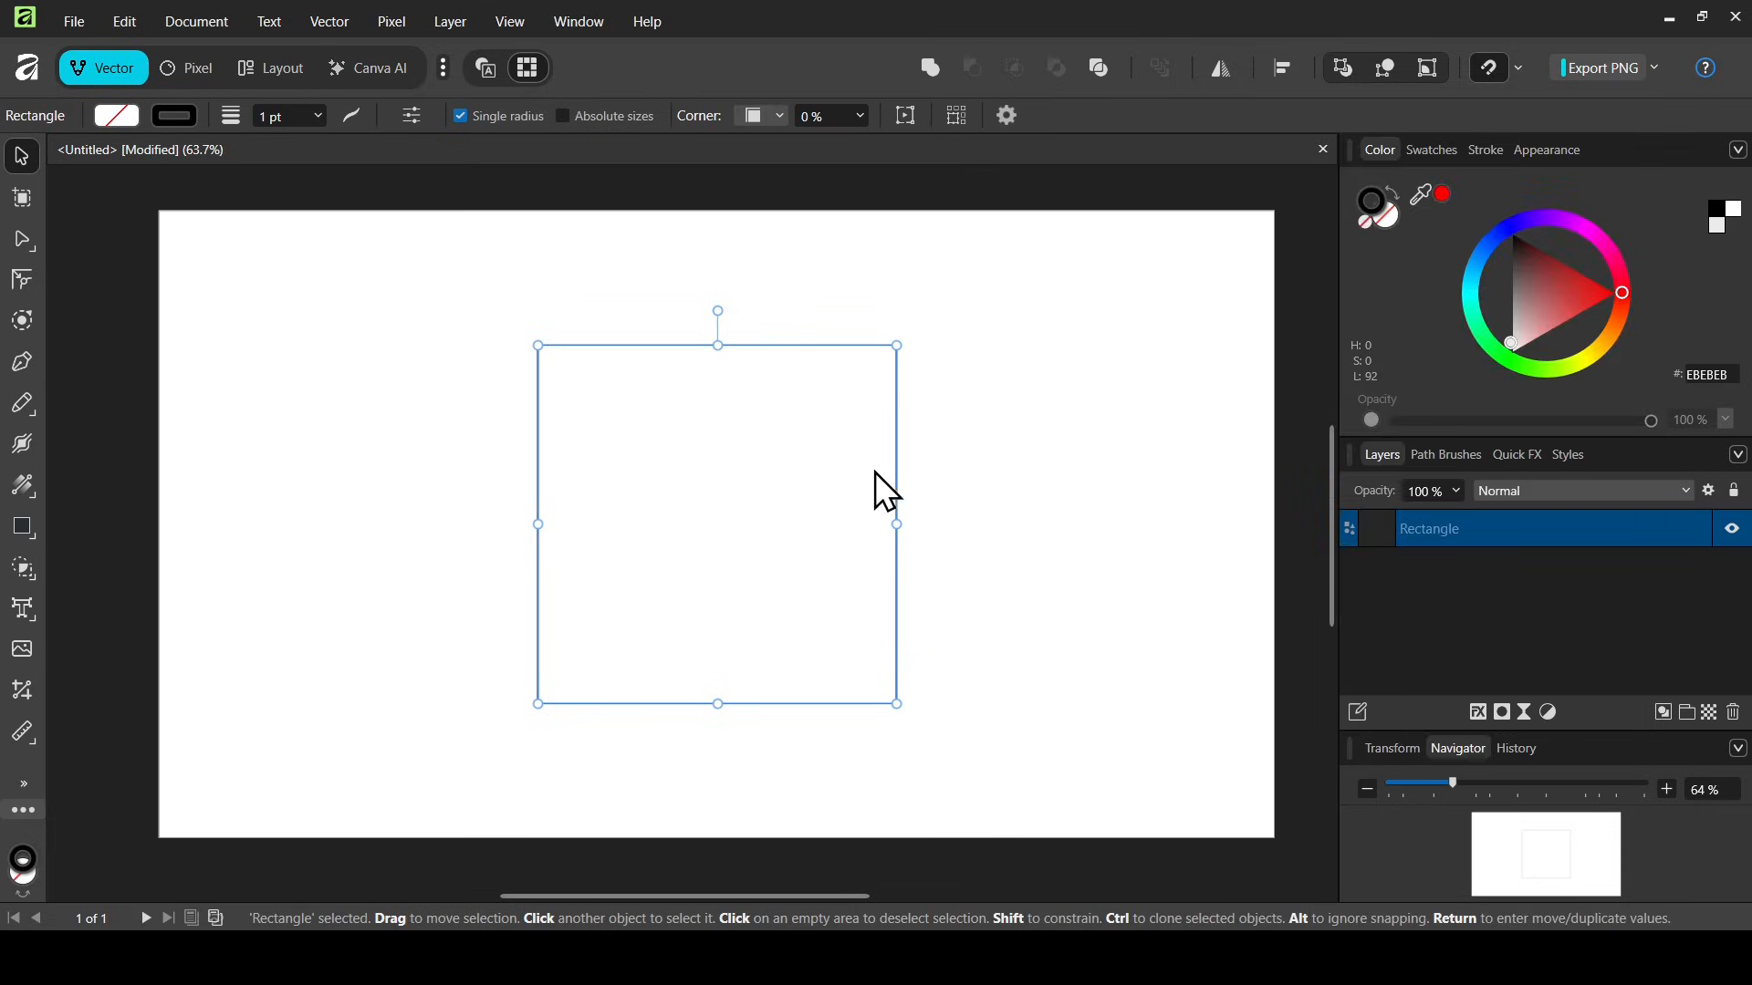
pyautogui.hotkey('ctrl', 'j')
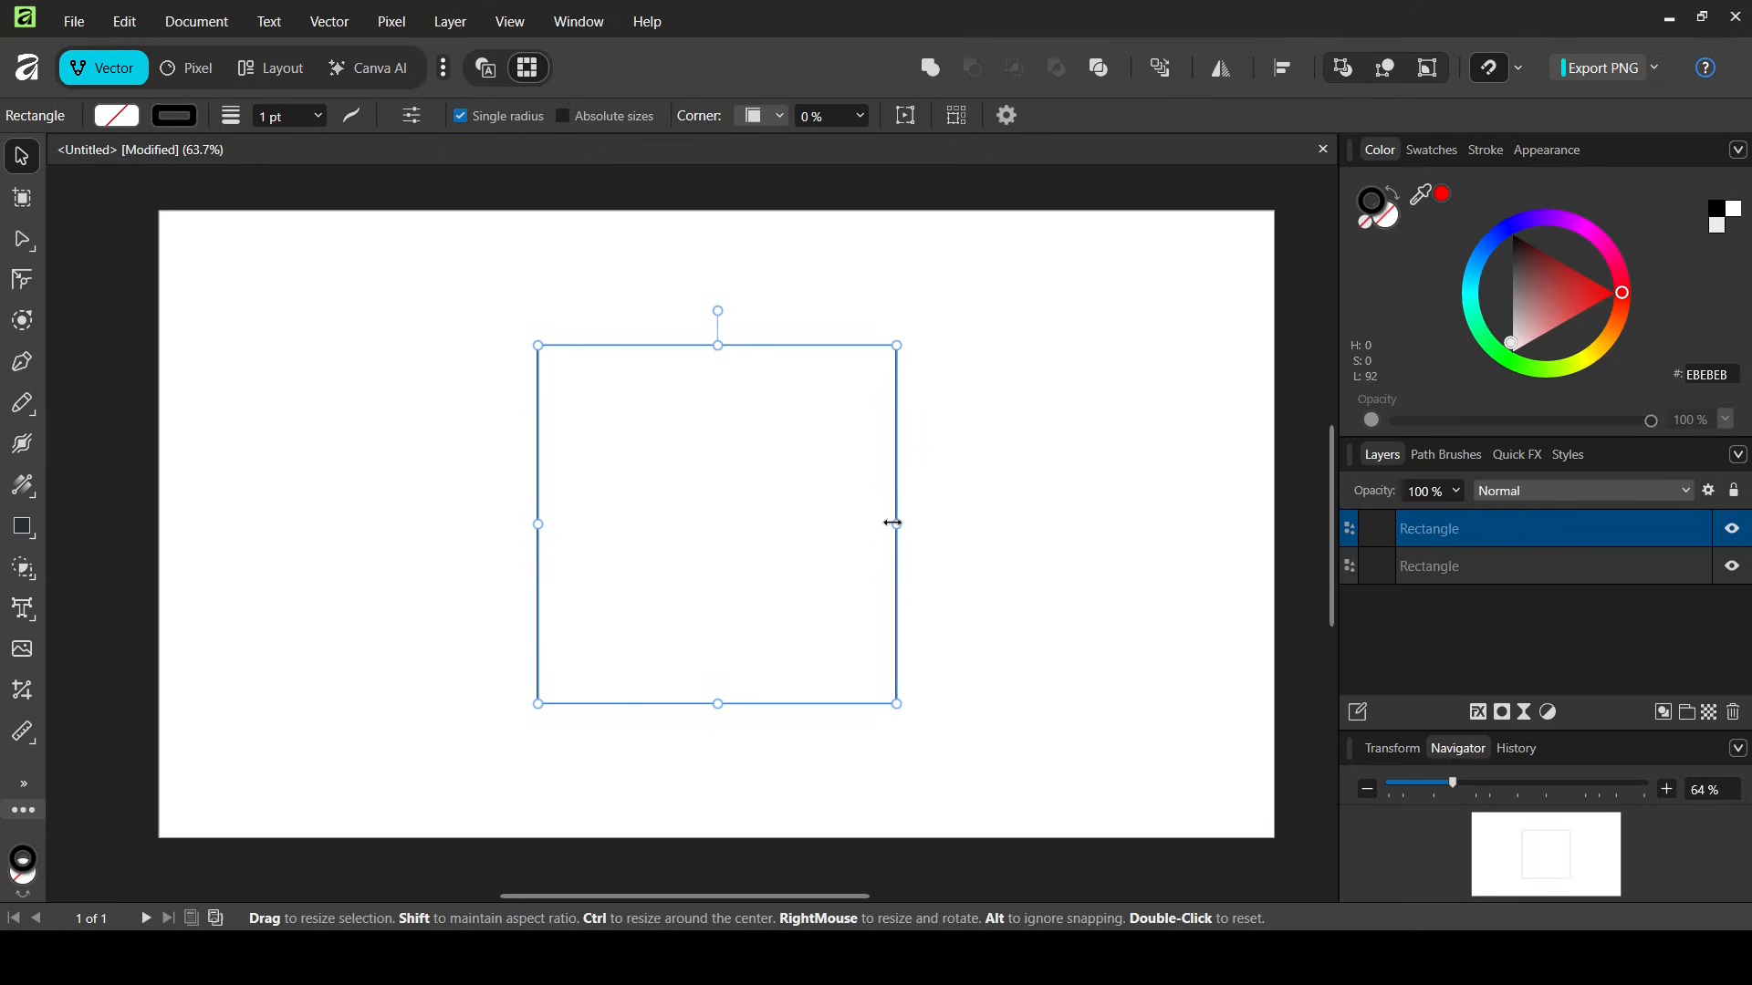
pyautogui.moveTo(894, 523); pyautogui.dragTo(852, 523)
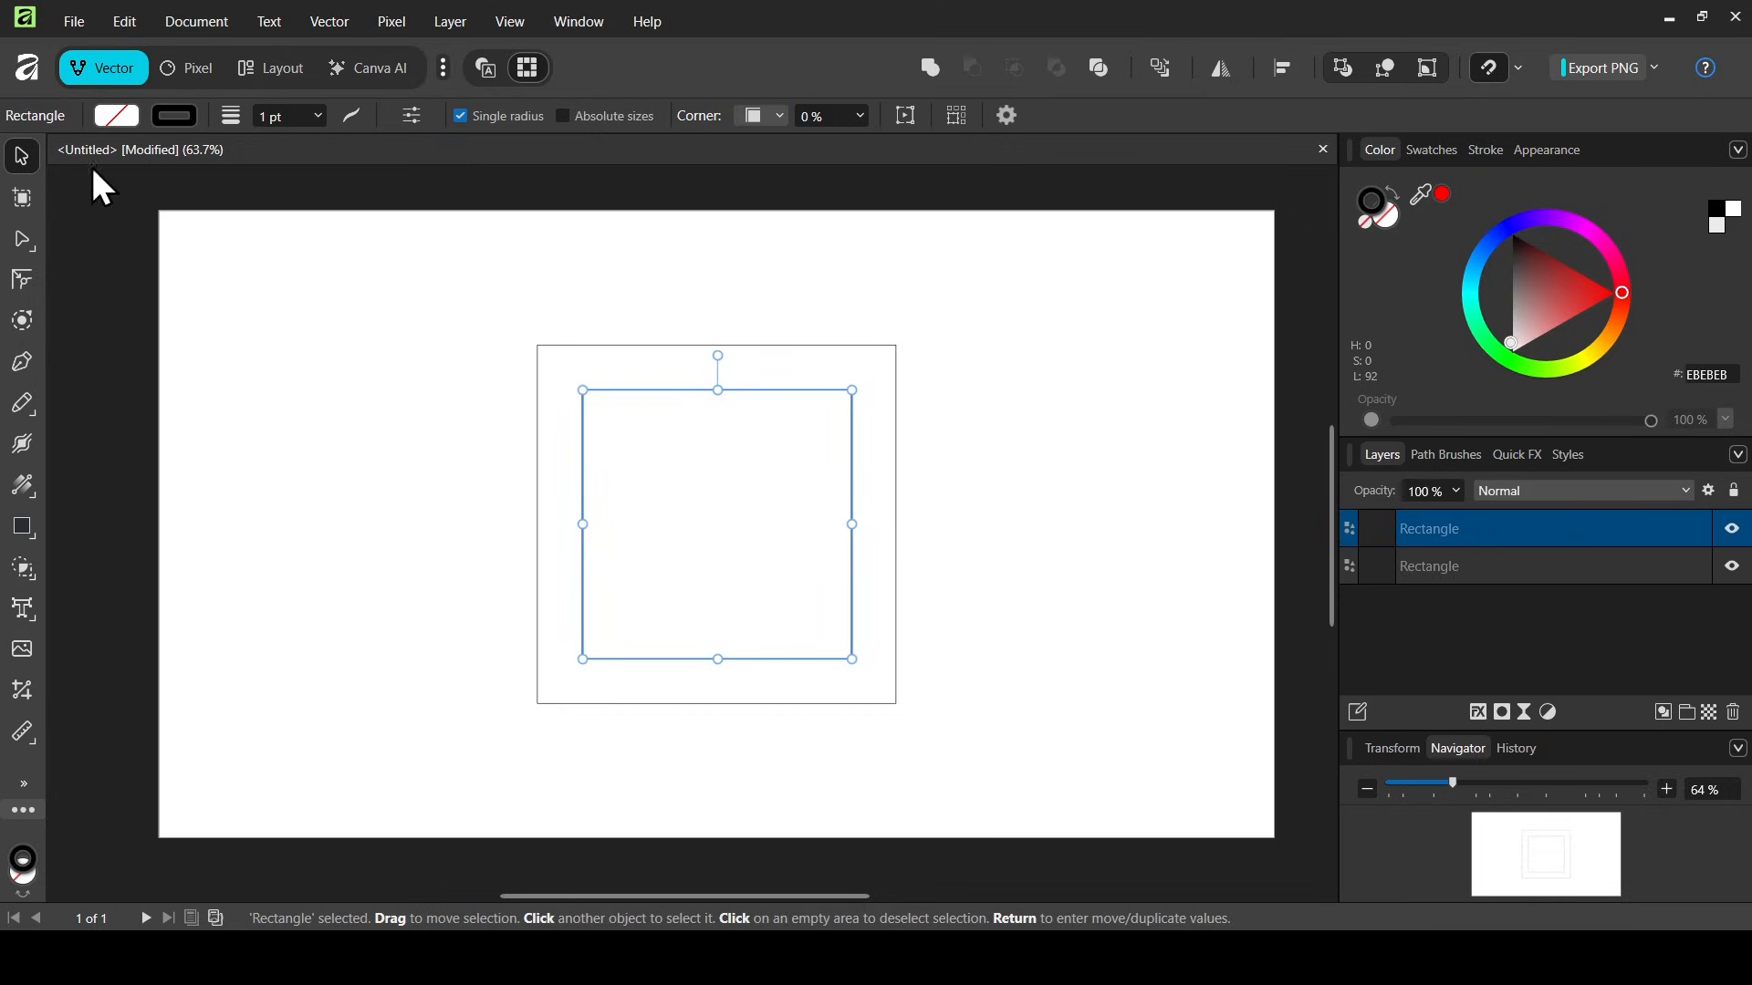
# Group the two squares, then duplicate the group and rotate the copy 45° about its centre
pyautogui.moveTo(451, 282); pyautogui.dragTo(989, 772)
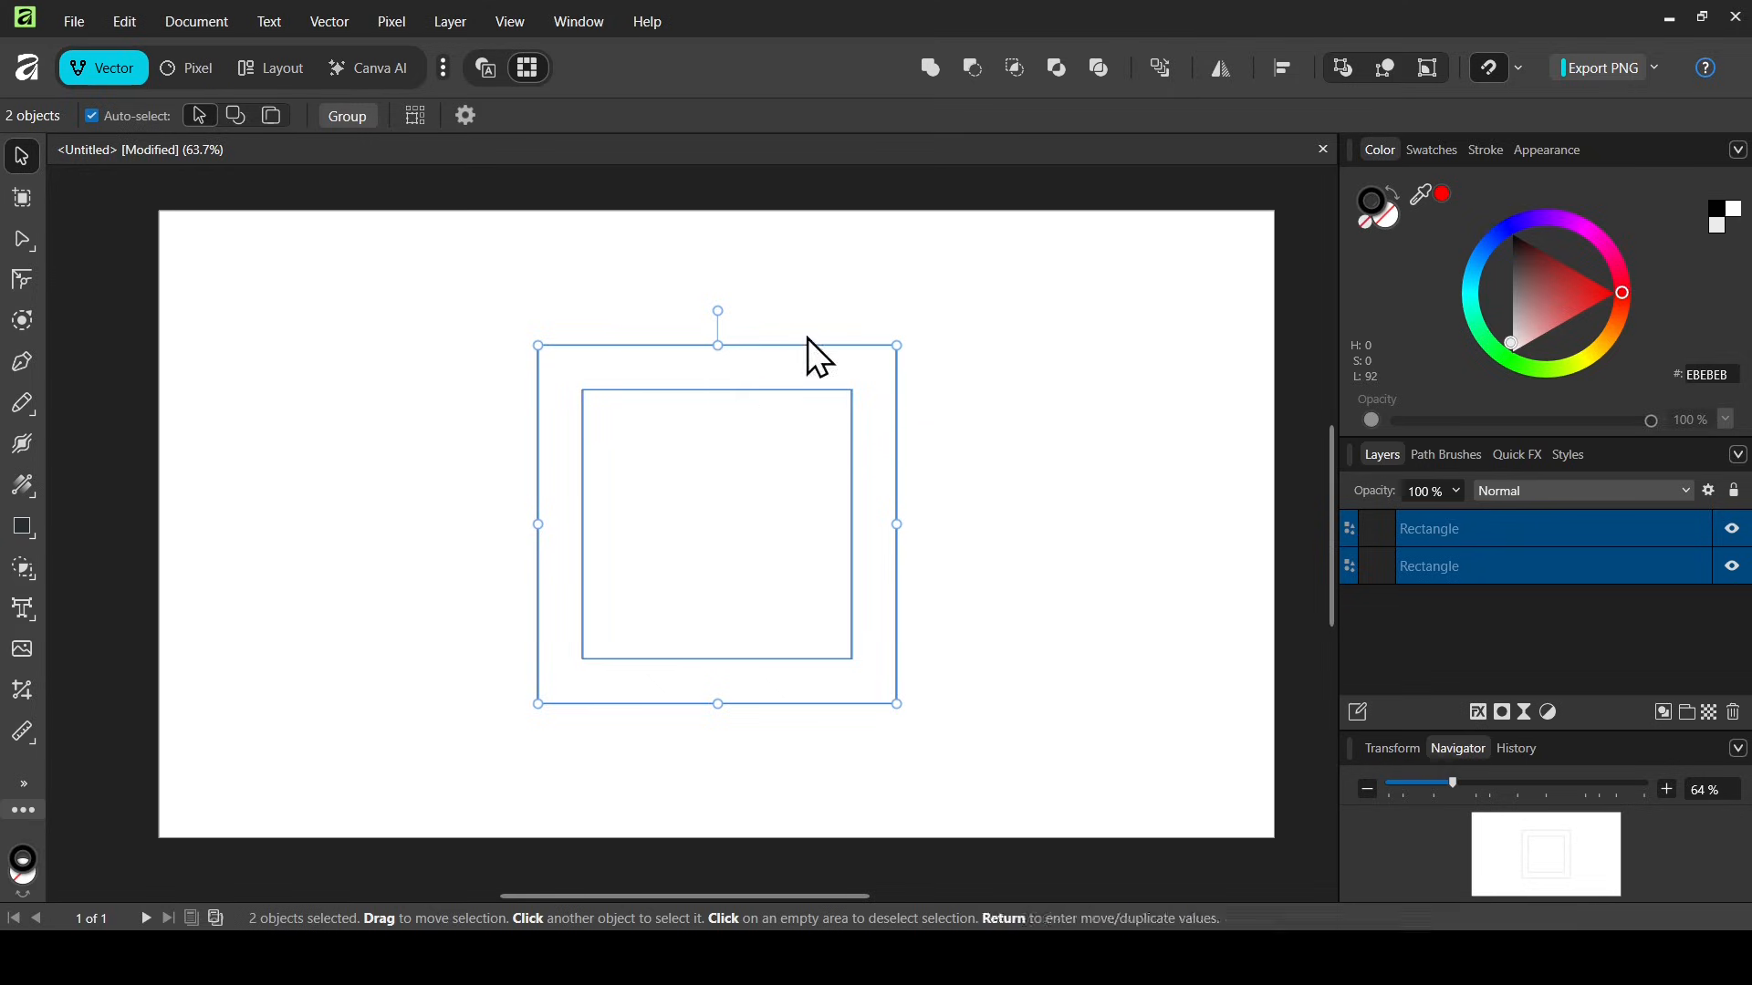
pyautogui.click(351, 117)
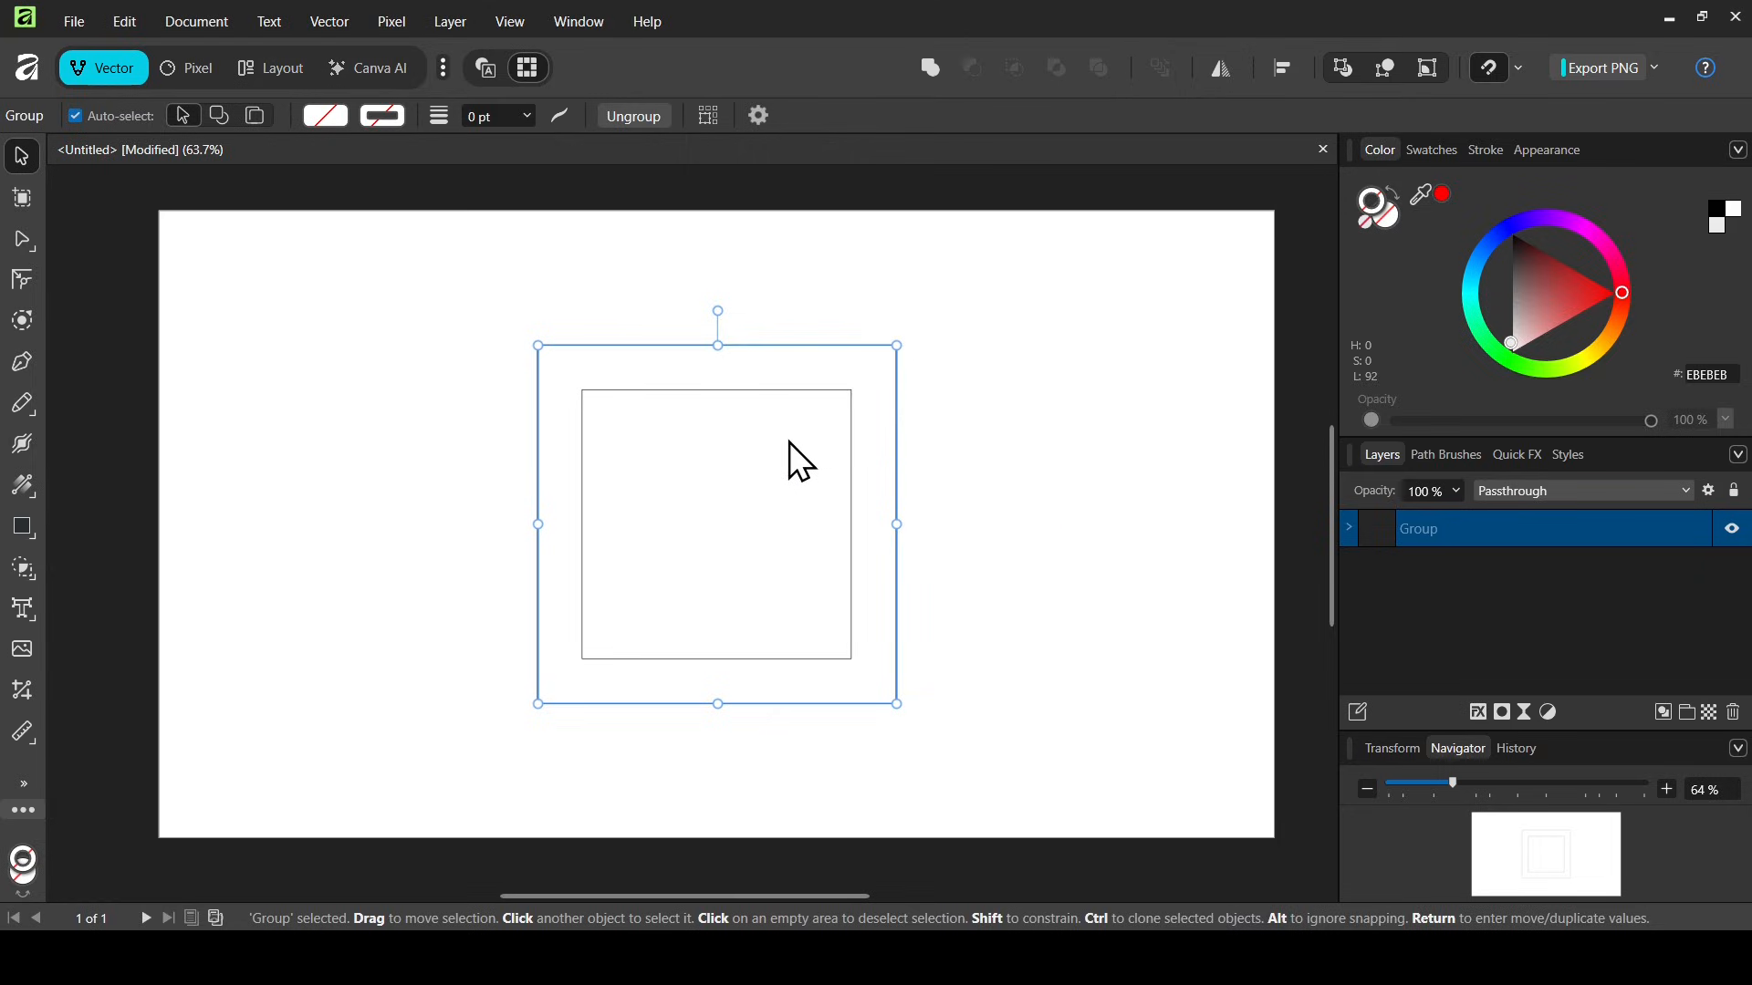
pyautogui.hotkey('ctrl', 'j')
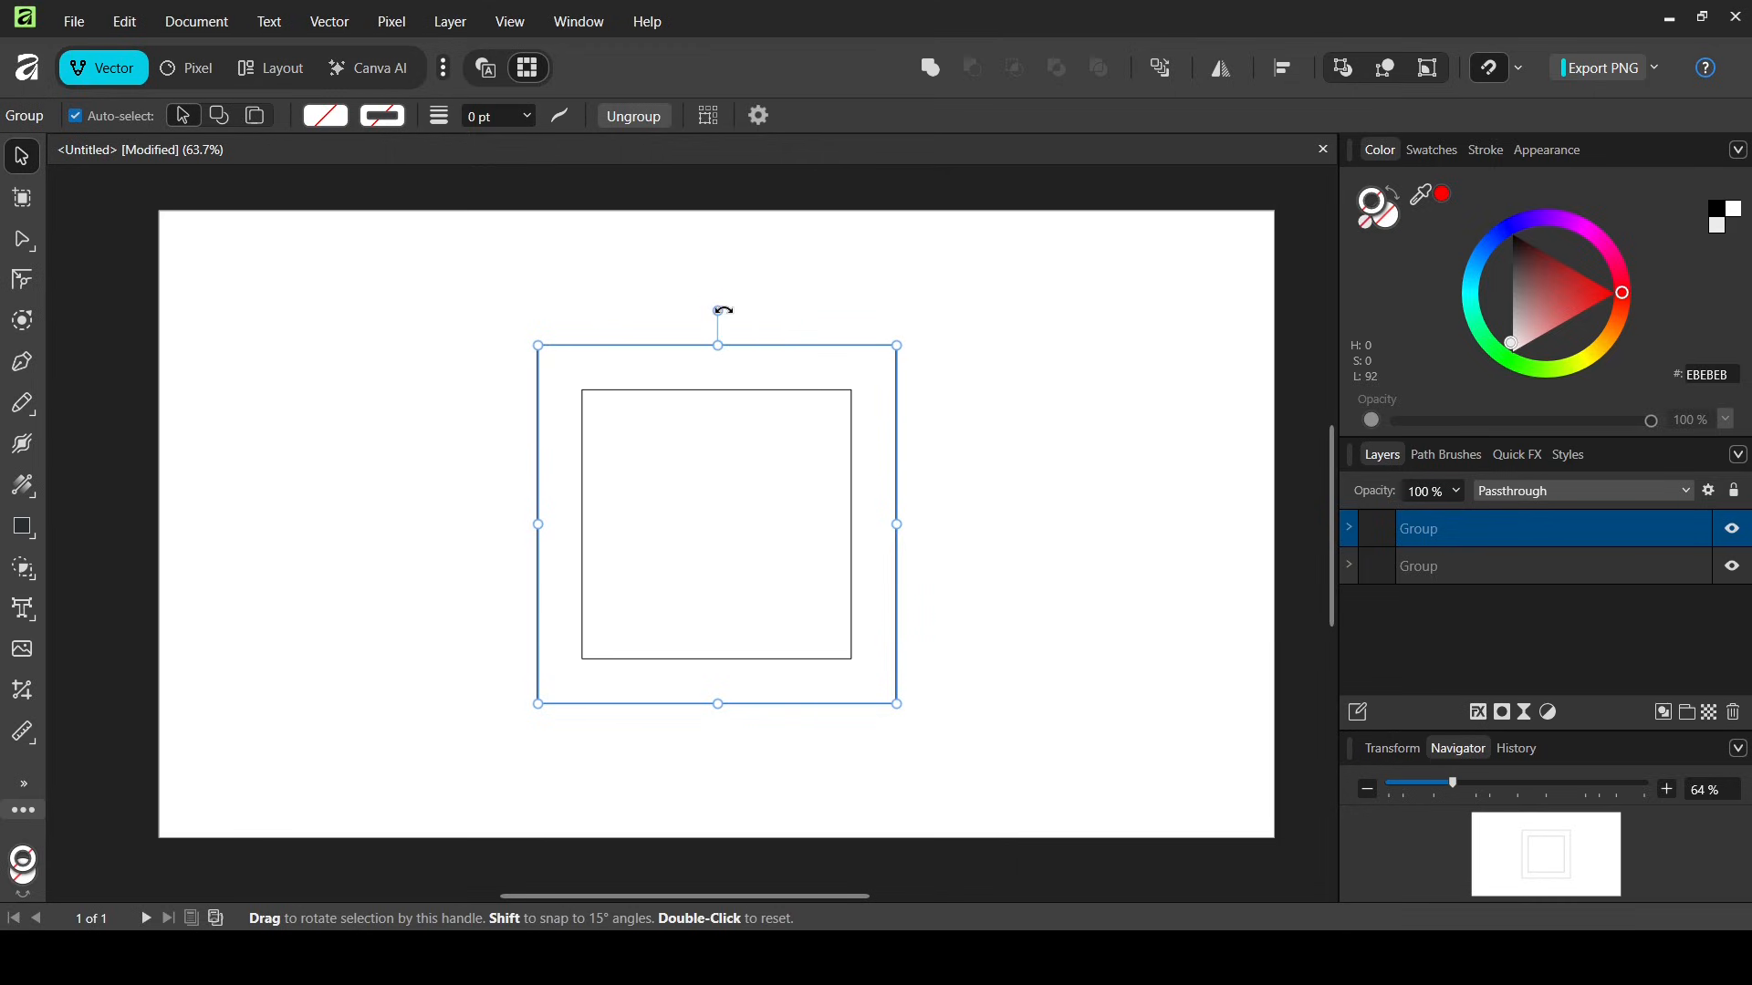
pyautogui.moveTo(724, 311); pyautogui.dragTo(878, 383)
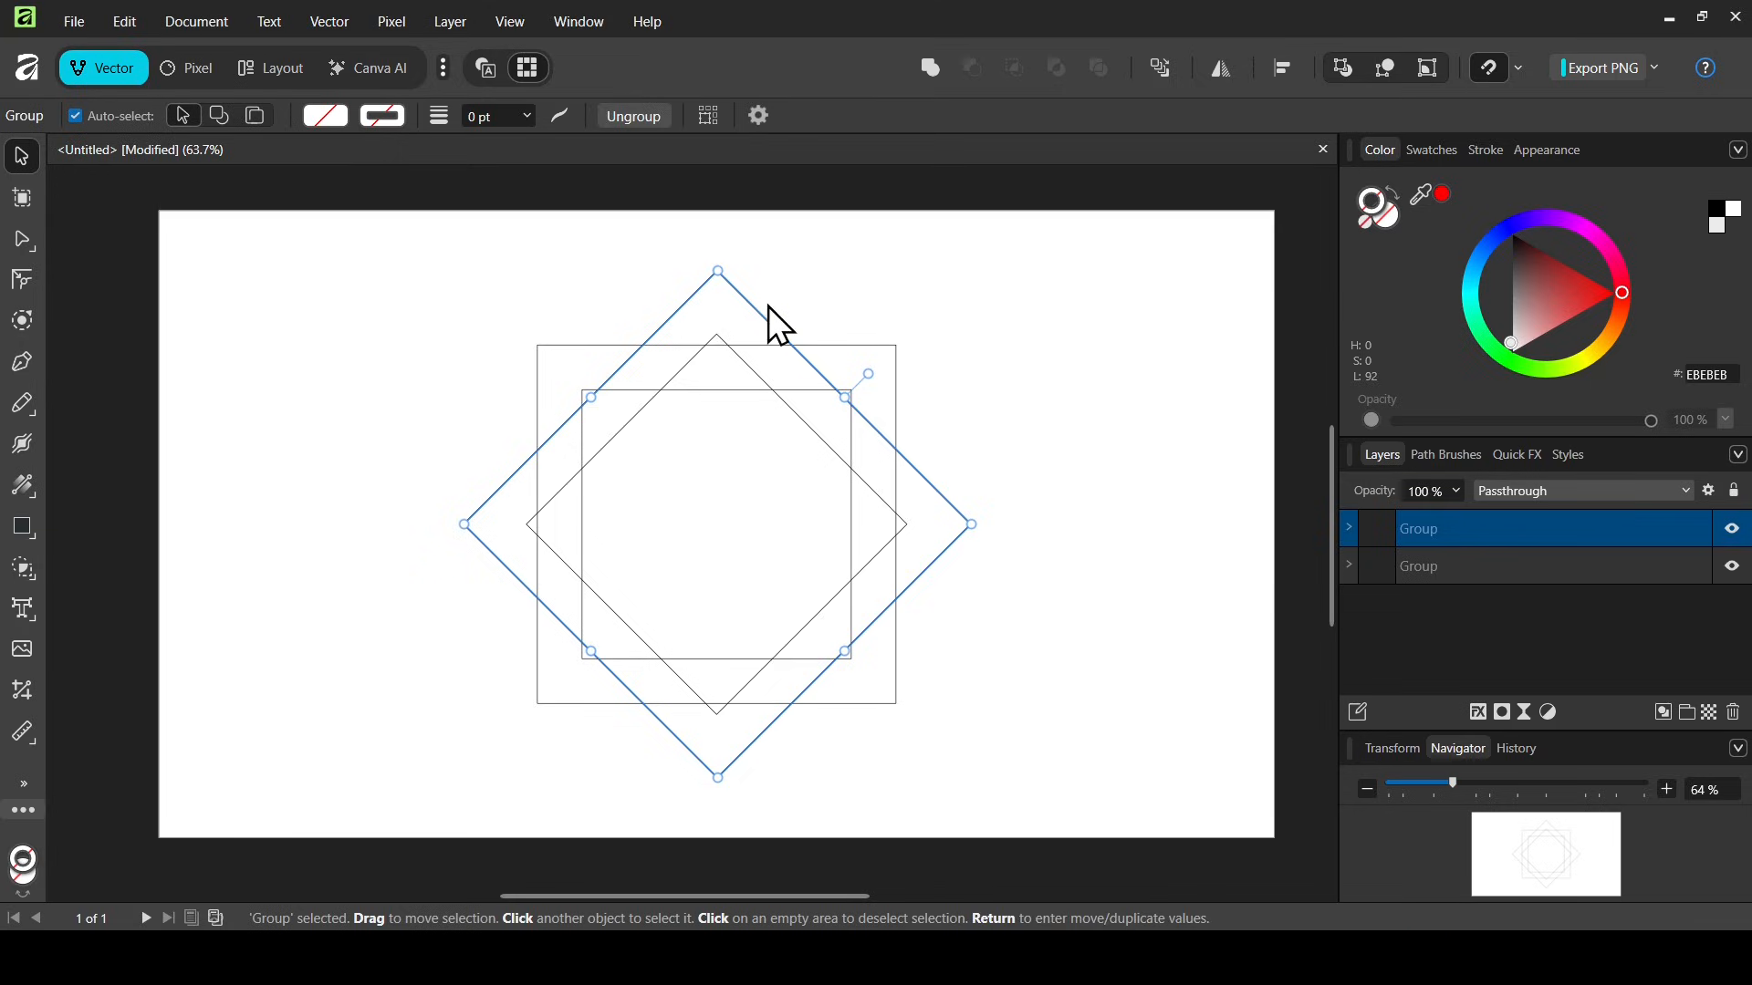
# With Shape Builder cleaning up all unused geometry, merge the regions of both groups that form the upper-left hooked band of the star
pyautogui.moveTo(365, 250); pyautogui.dragTo(1058, 816)
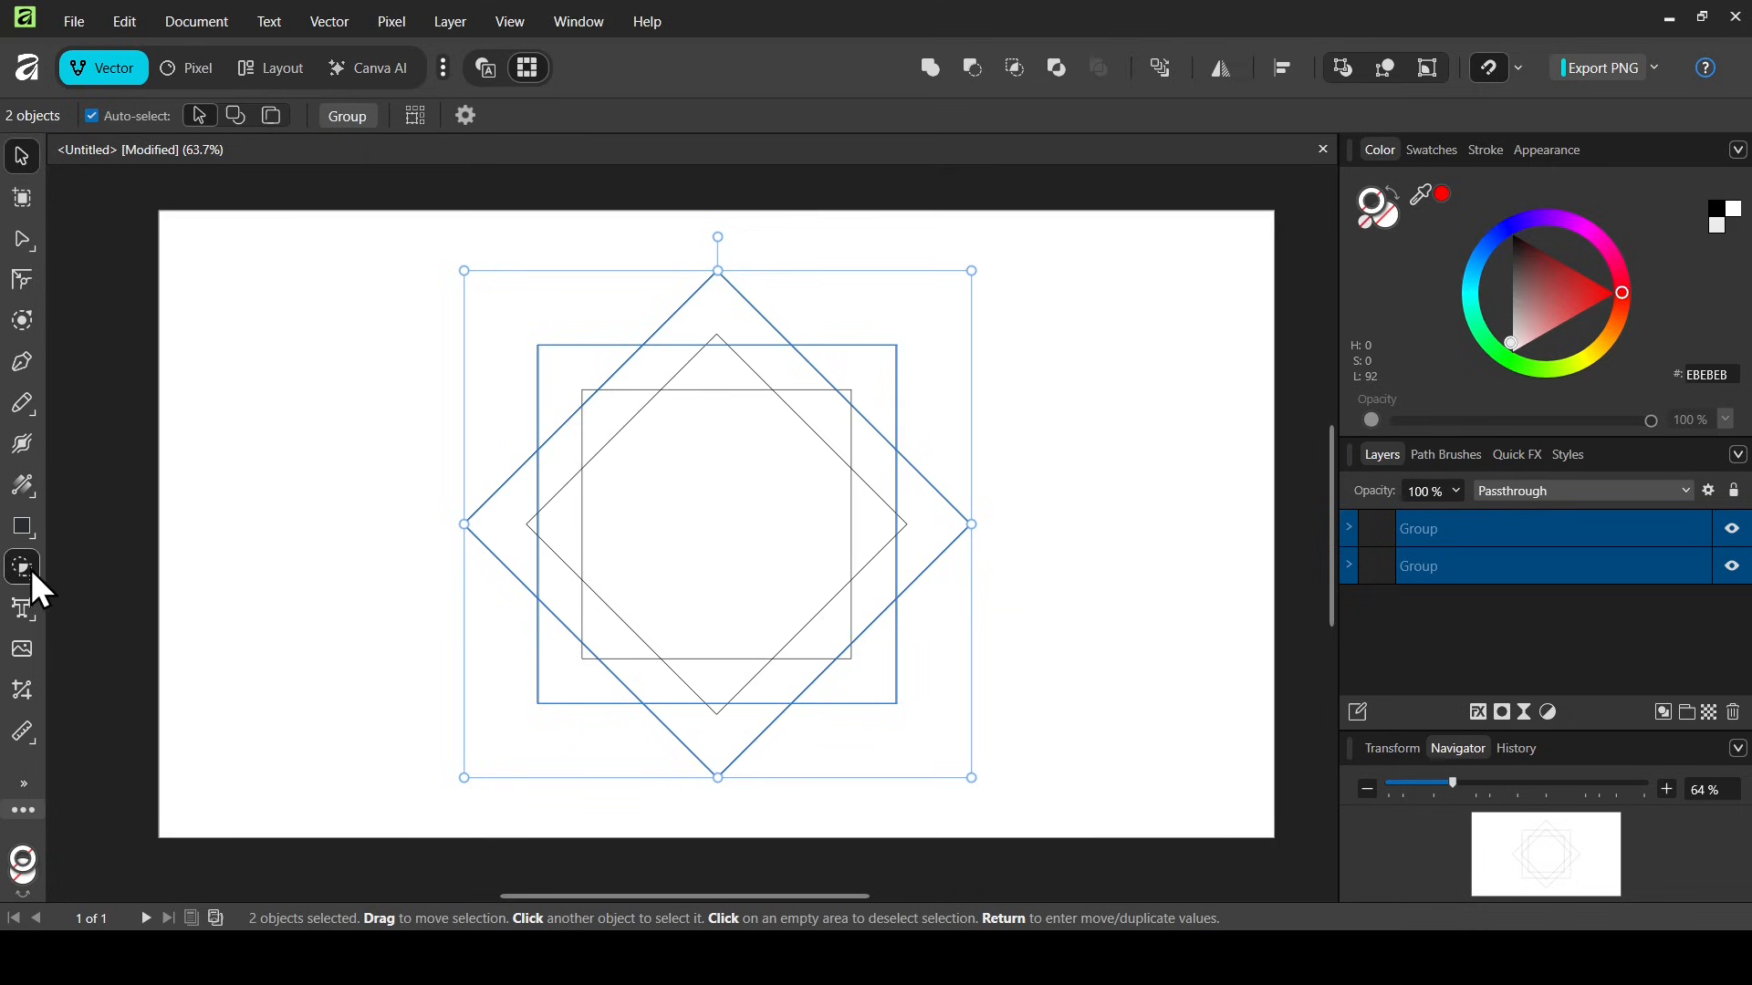
pyautogui.moveTo(31, 570); pyautogui.dragTo(124, 566)
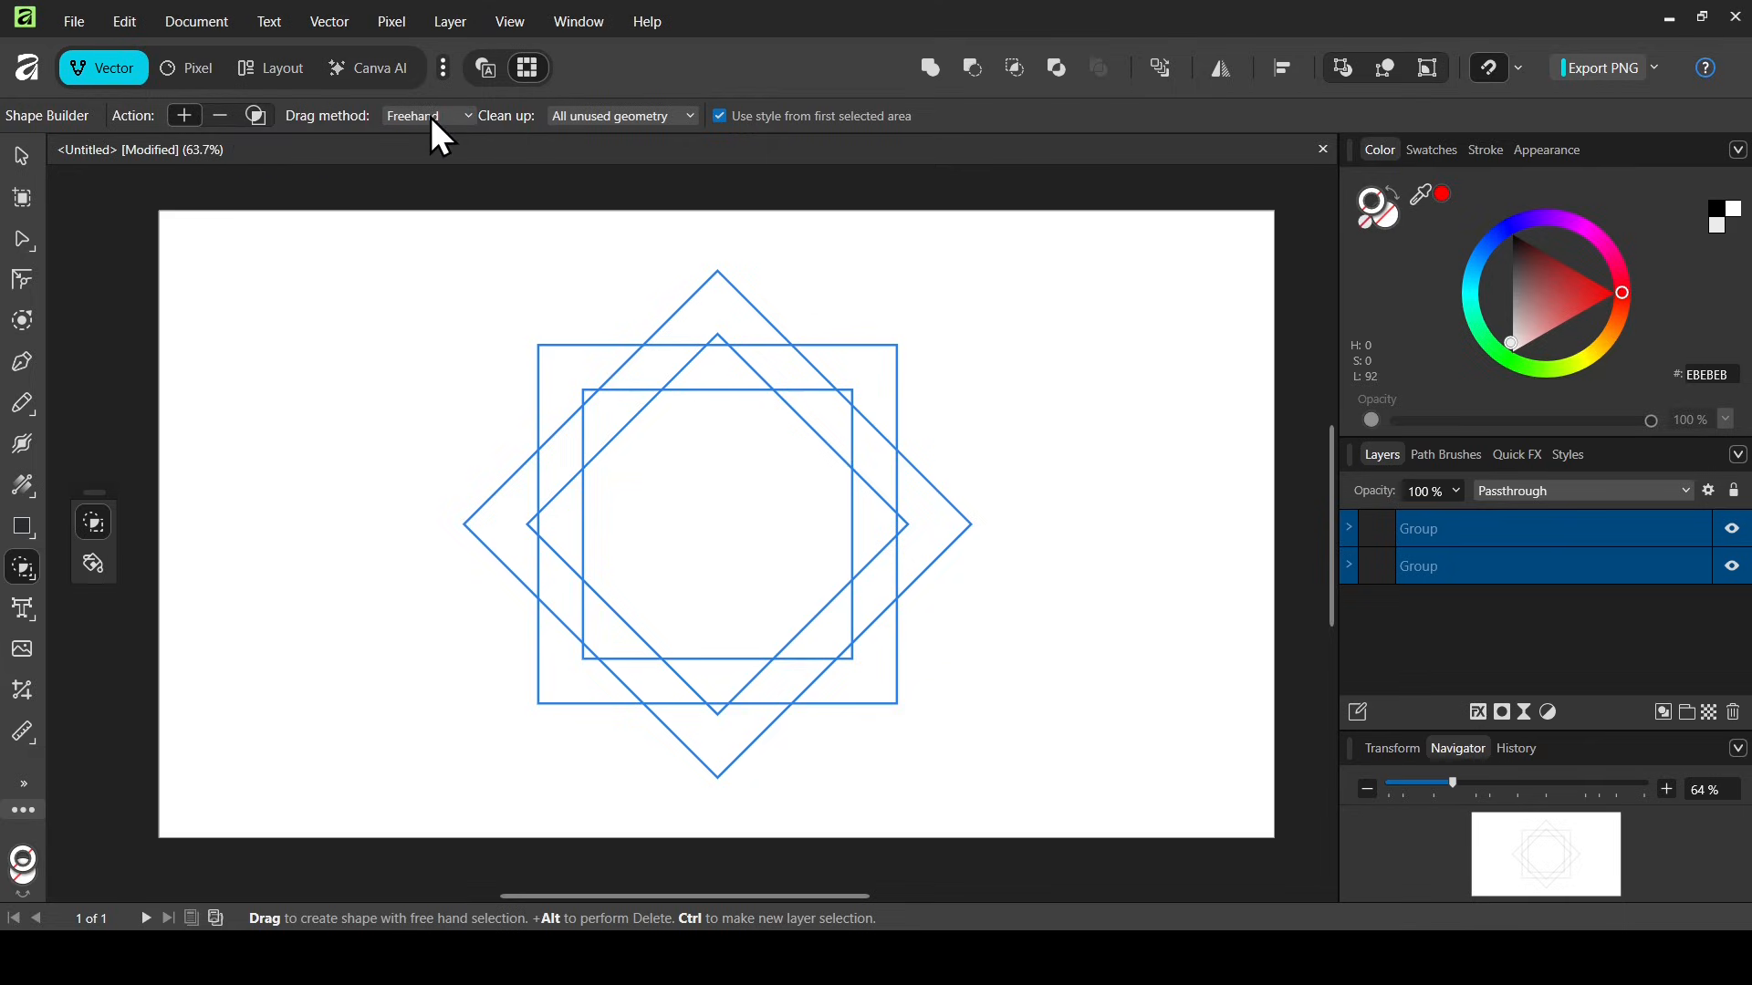
pyautogui.click(640, 122)
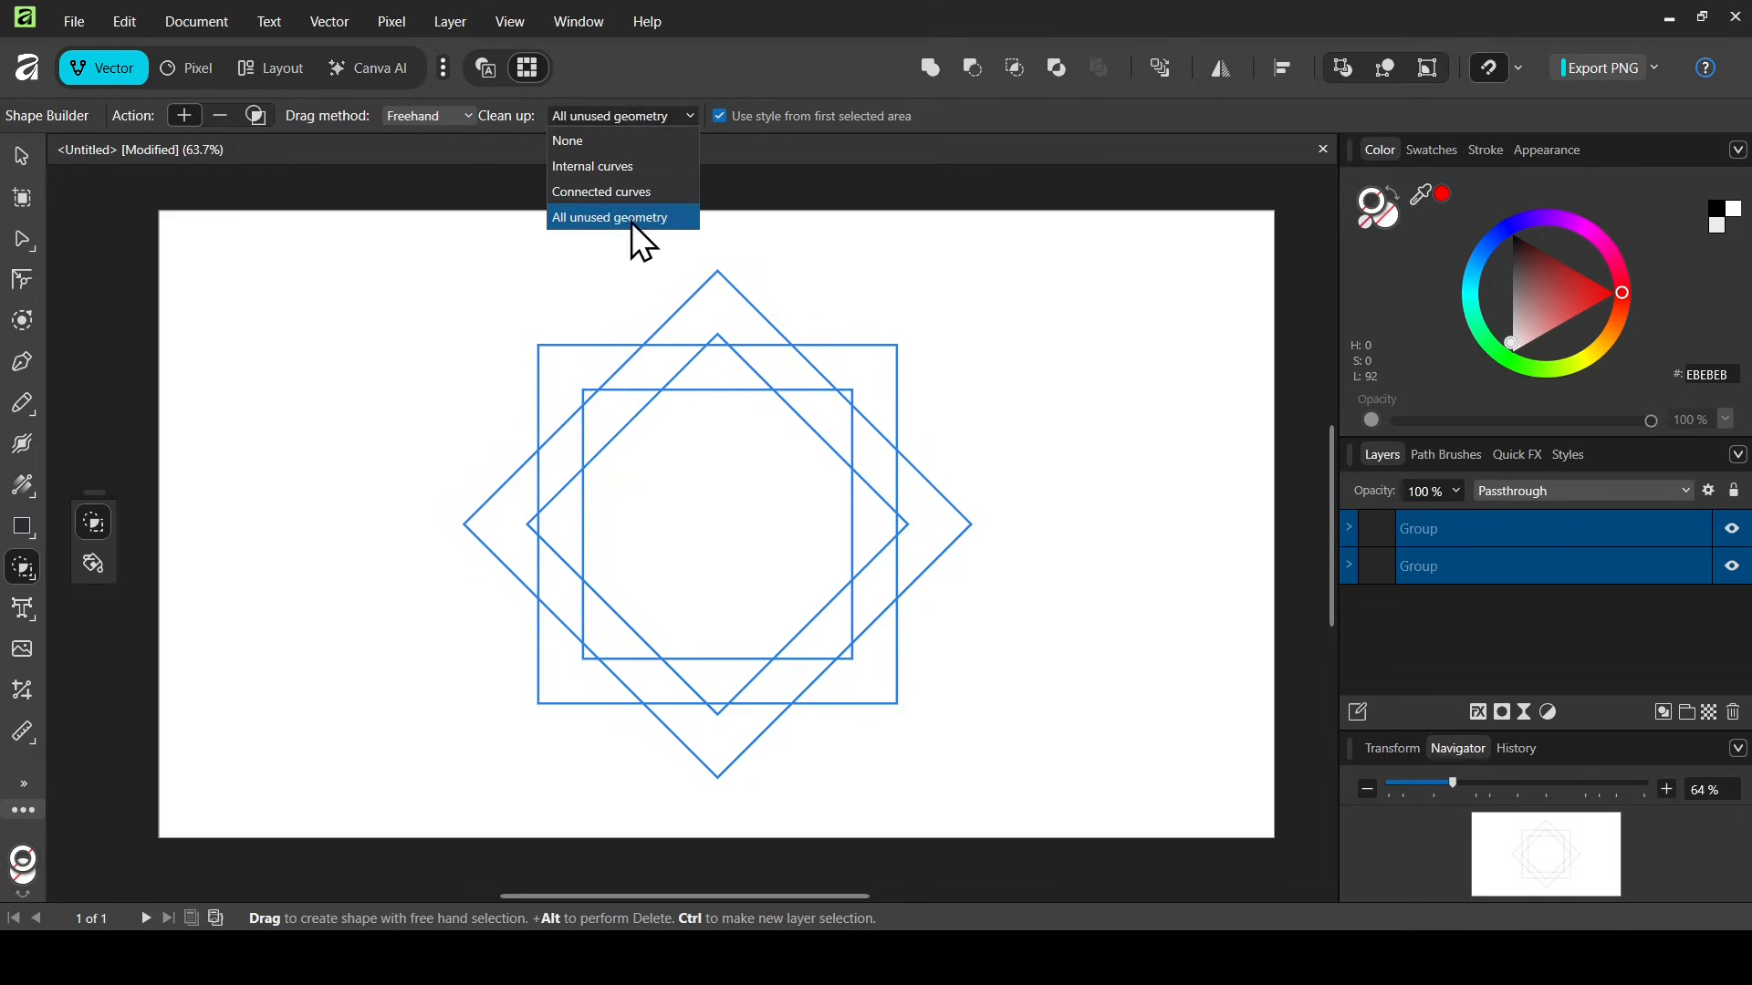
pyautogui.click(690, 70)
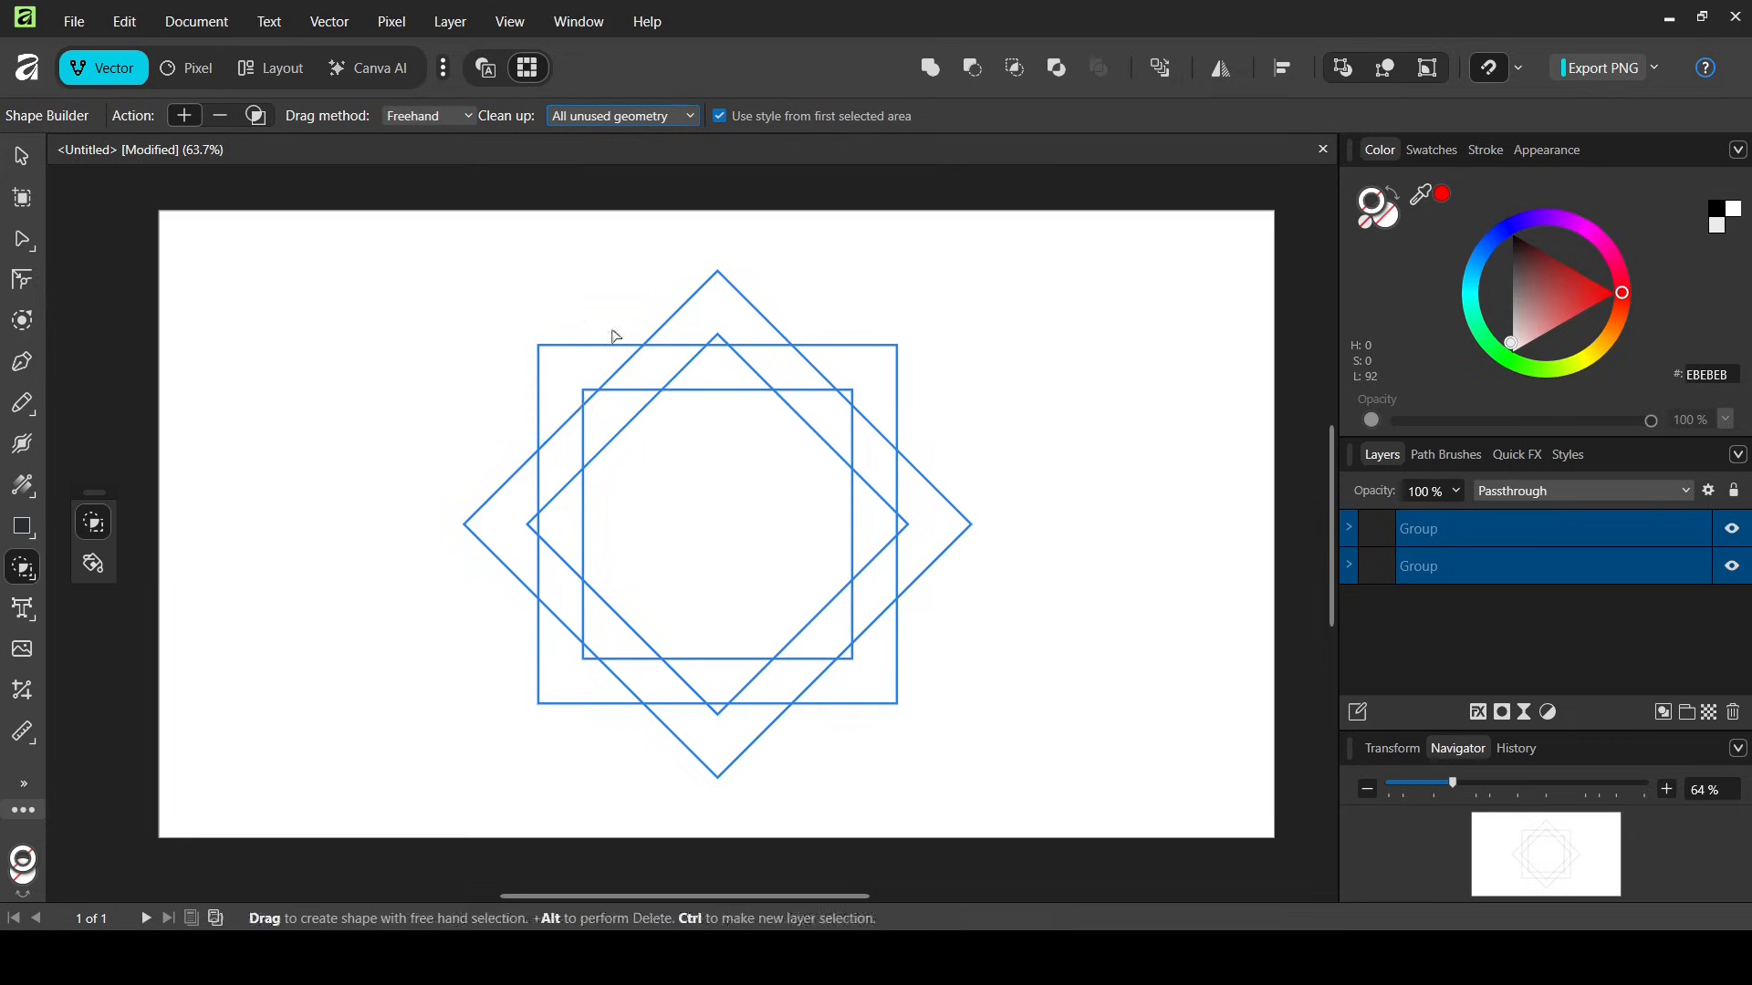
pyautogui.moveTo(603, 381)
pyautogui.mouseDown()
pyautogui.moveTo(575, 374)
pyautogui.moveTo(567, 394)
pyautogui.moveTo(567, 539)
pyautogui.mouseUp()
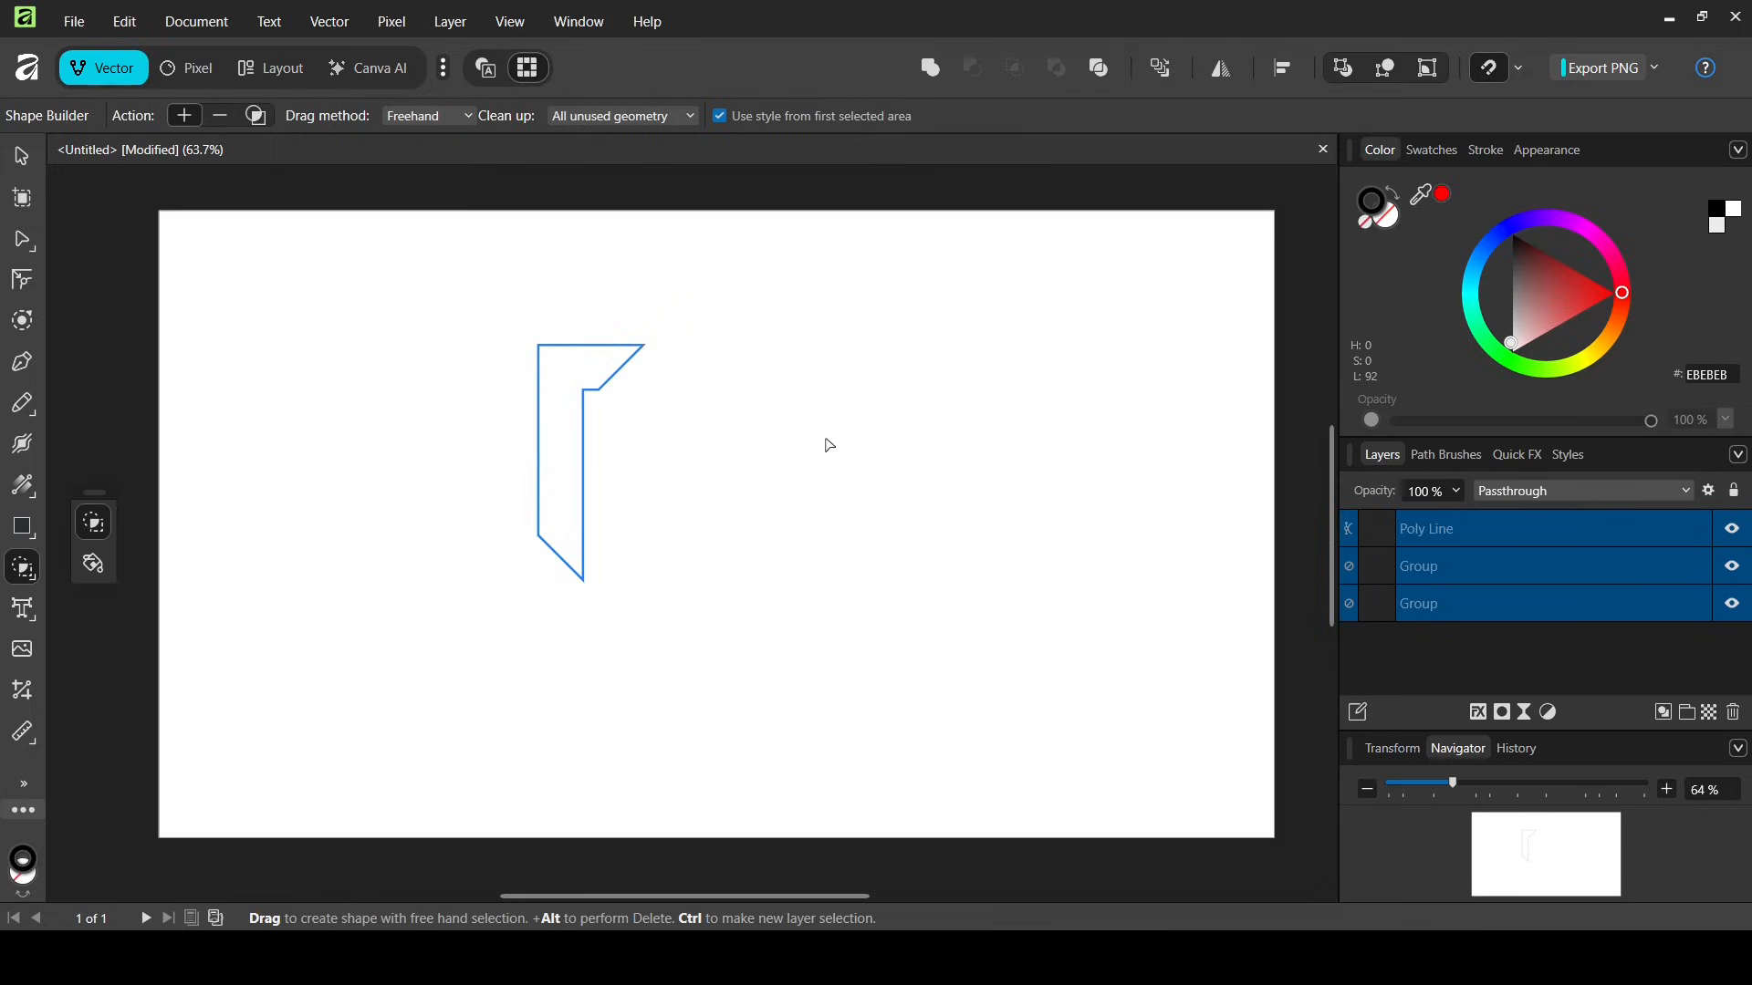
# Delete the two empty groups, keeping only the hooked band shape
pyautogui.click(30, 153)
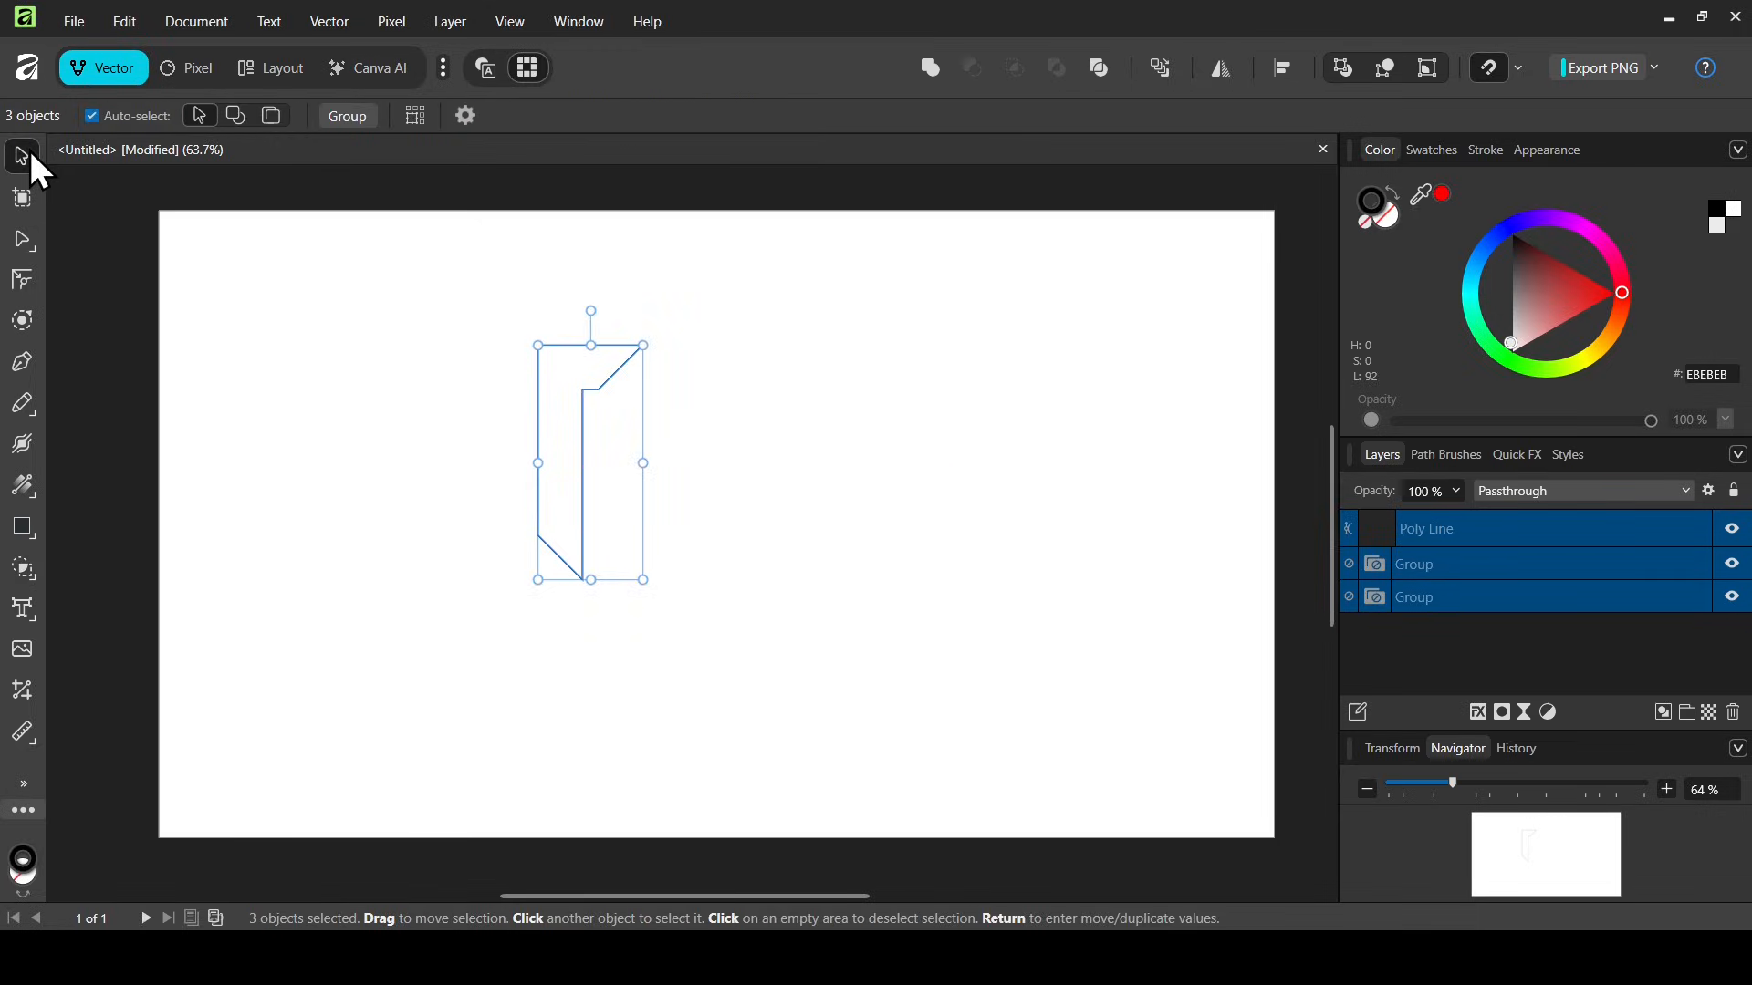
pyautogui.click(1514, 595)
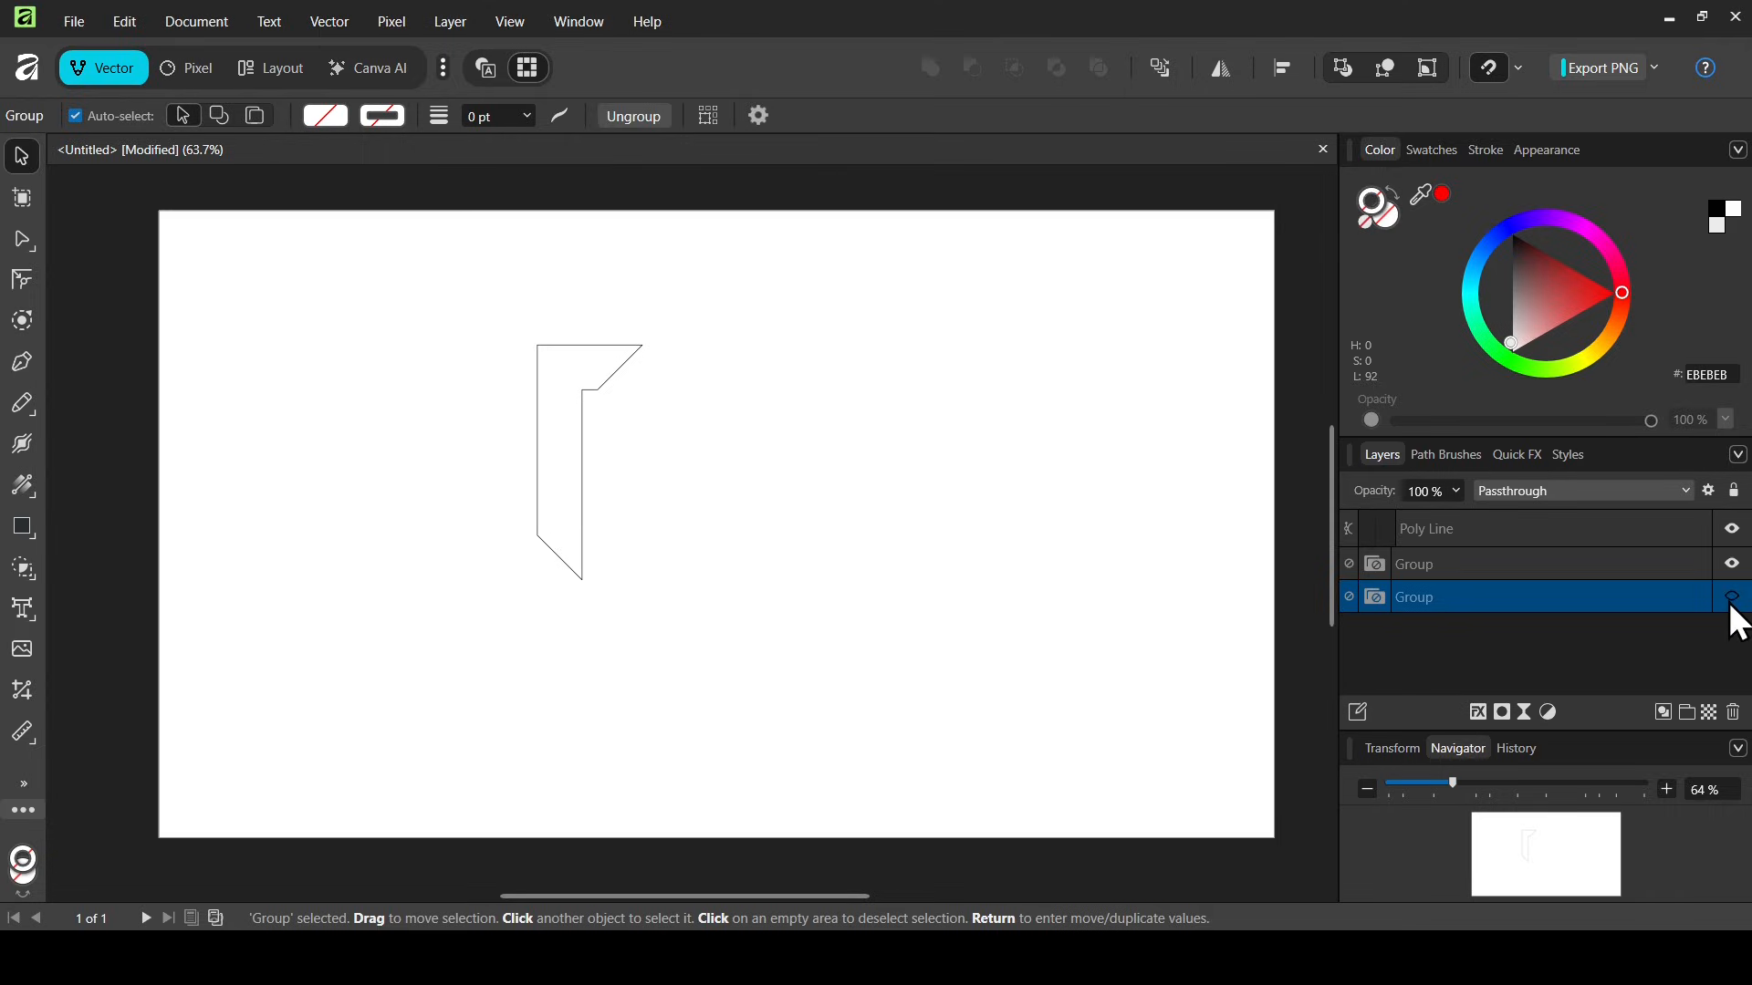
pyautogui.click(1733, 712)
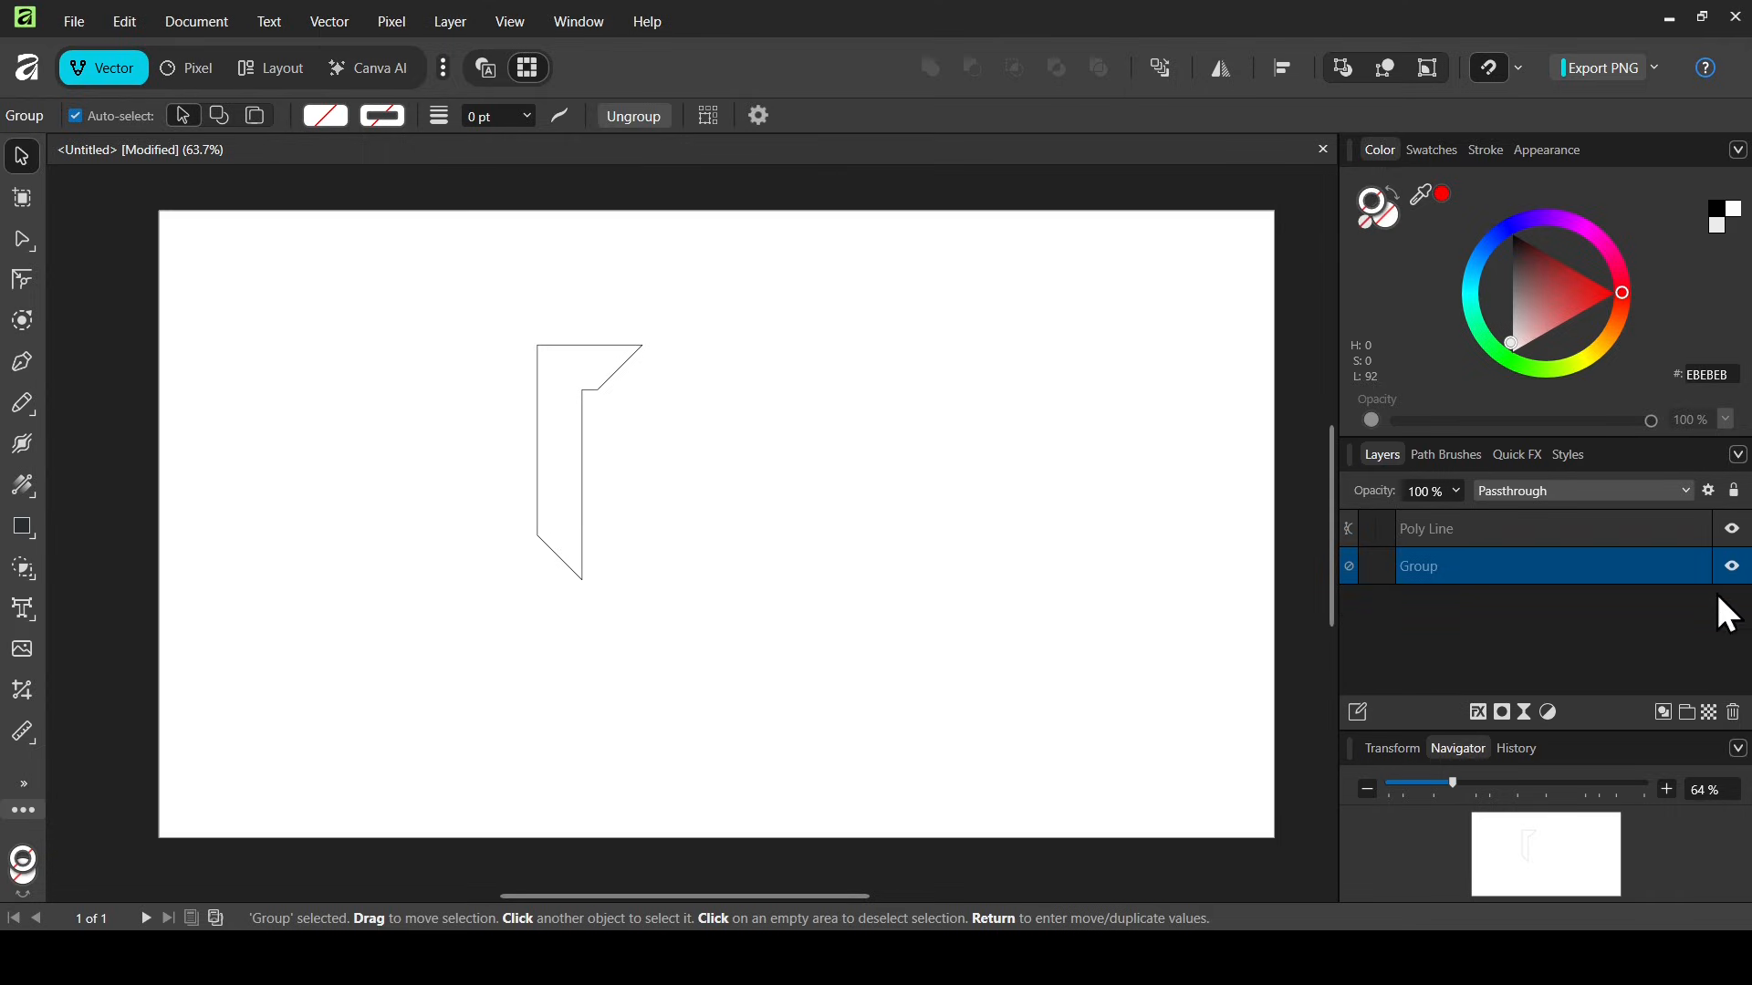
pyautogui.click(1733, 713)
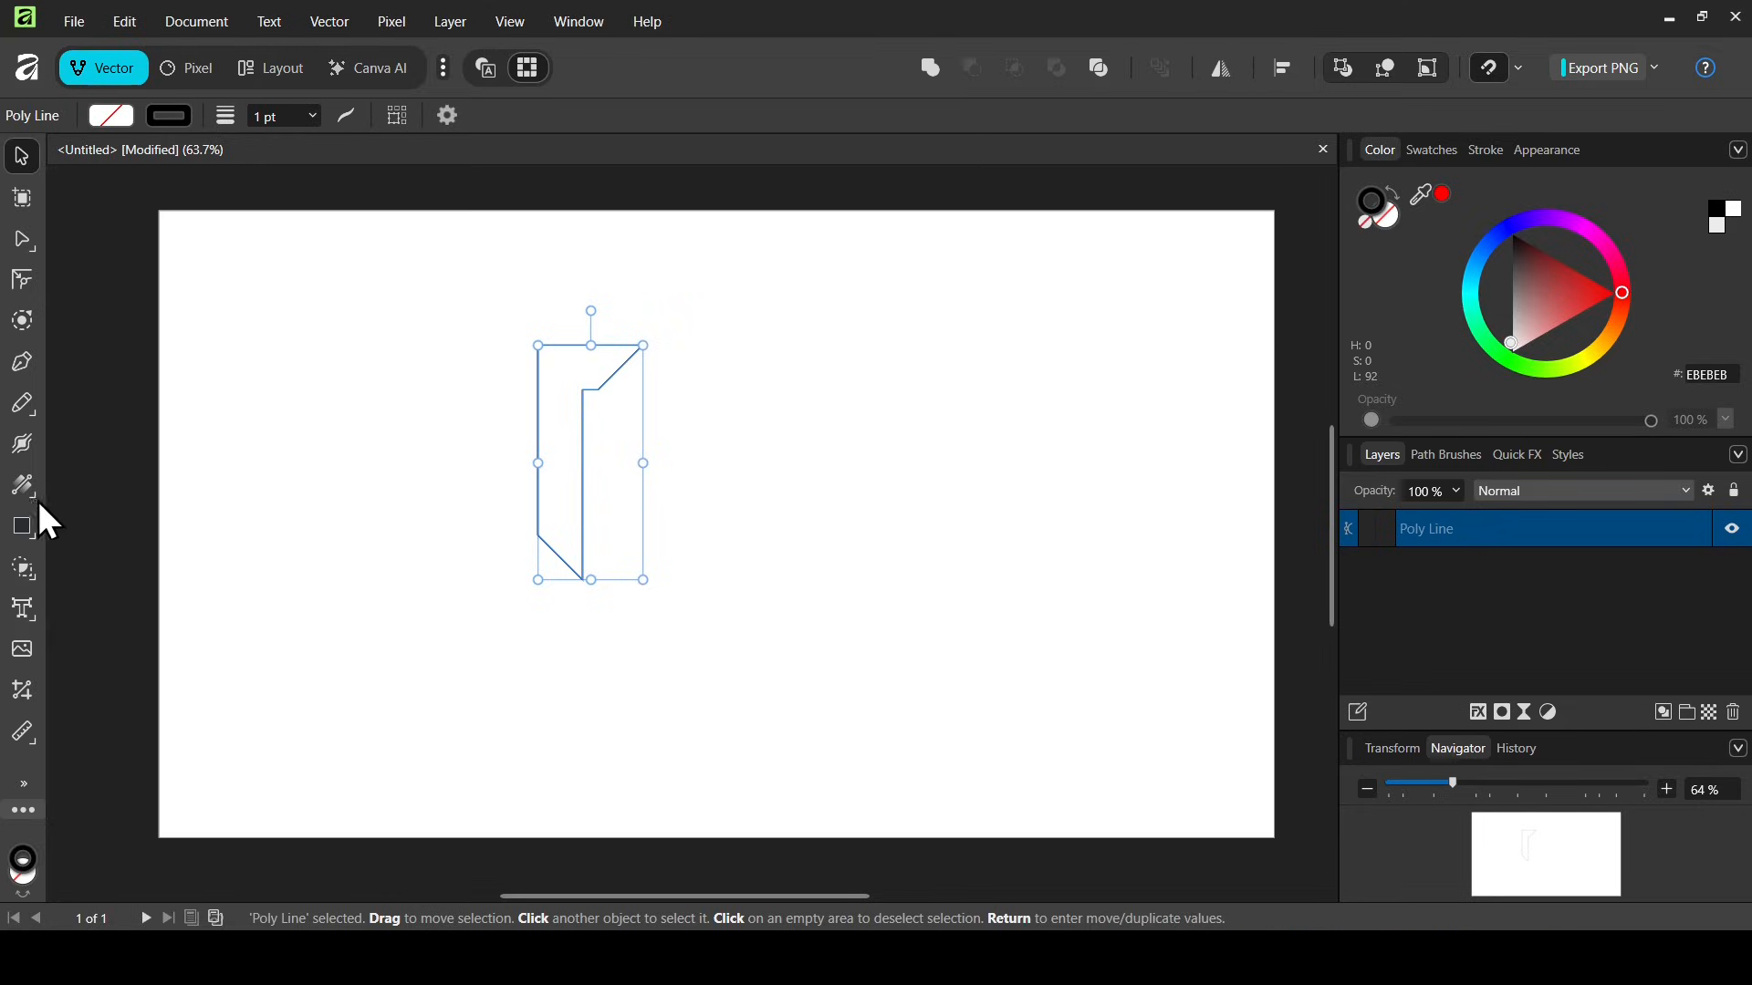
# Give the band a linear gradient fill running from its lower tip to its upper-right tip
pyautogui.moveTo(31, 479); pyautogui.dragTo(95, 480)
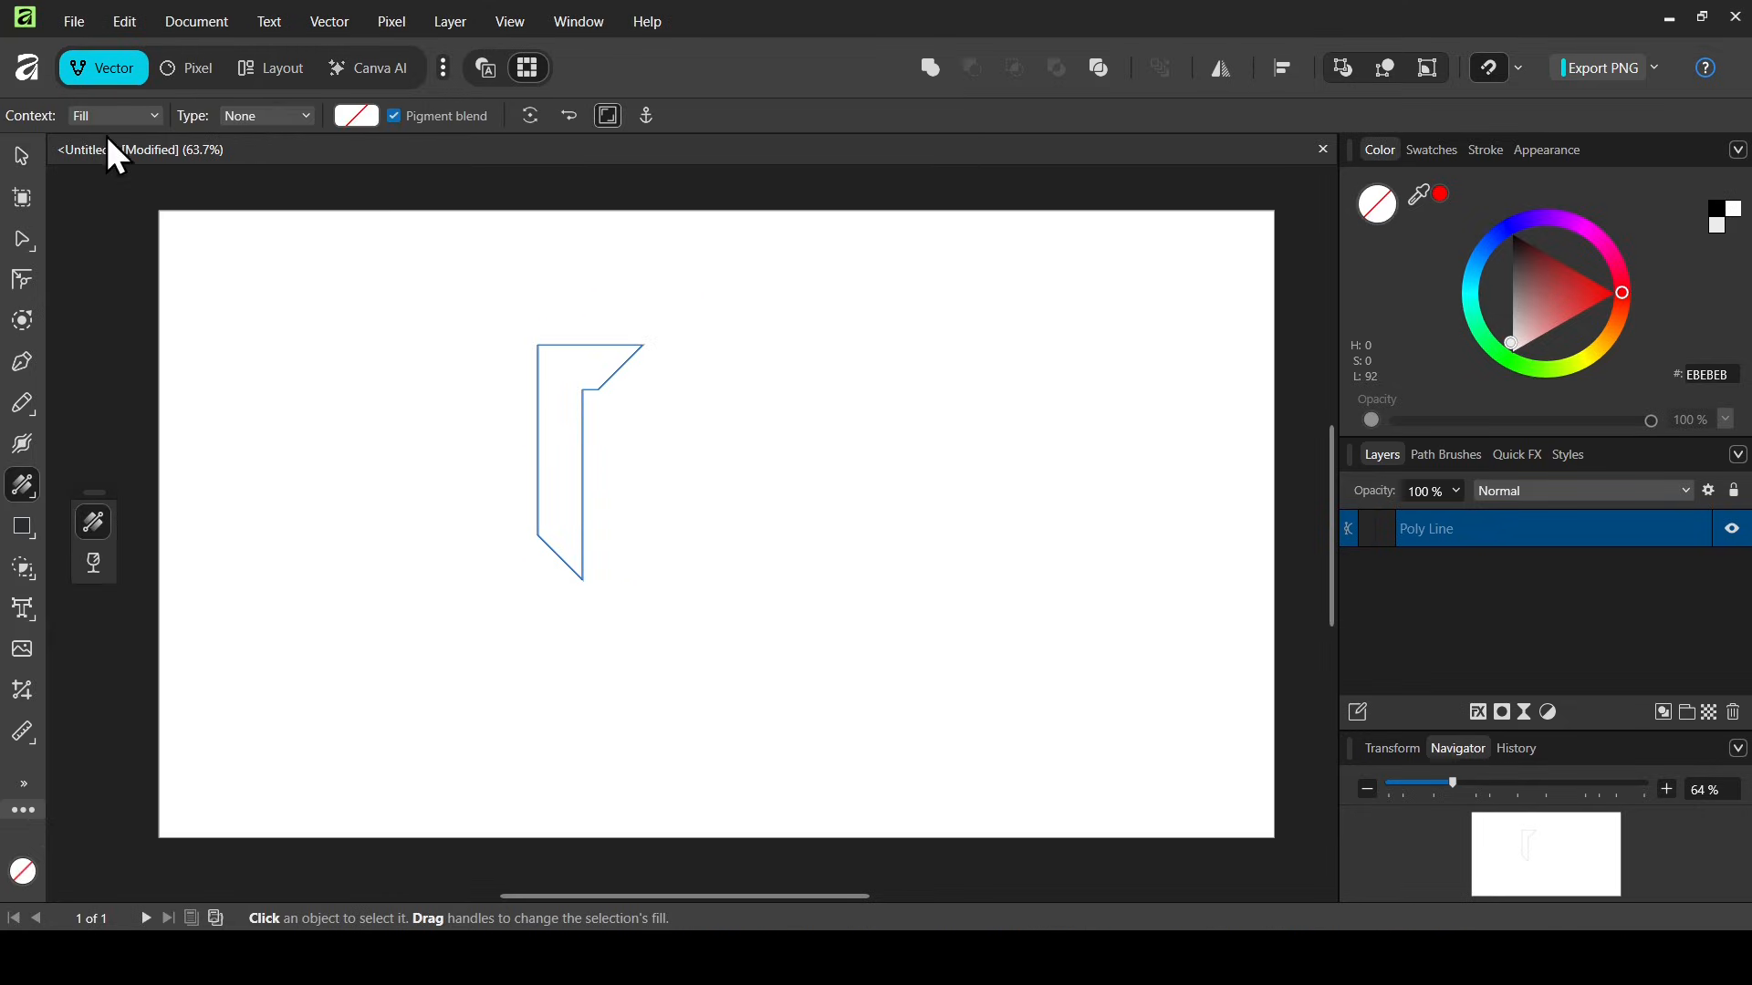
pyautogui.click(282, 118)
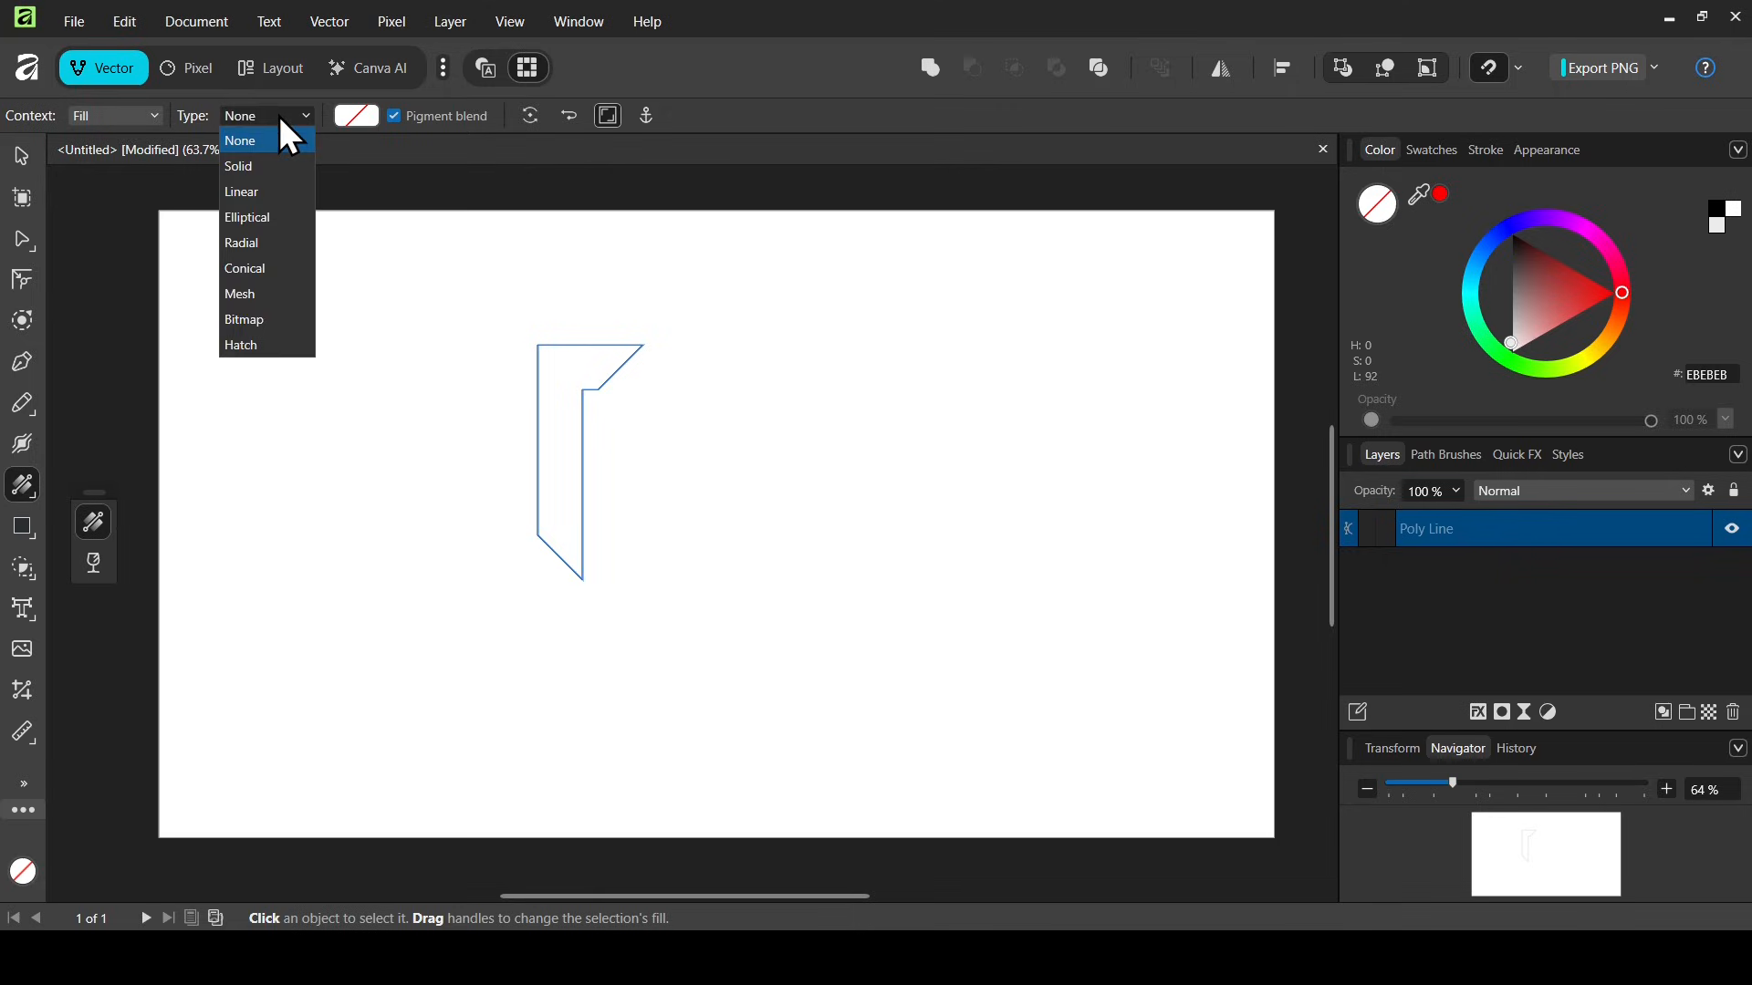
pyautogui.click(263, 189)
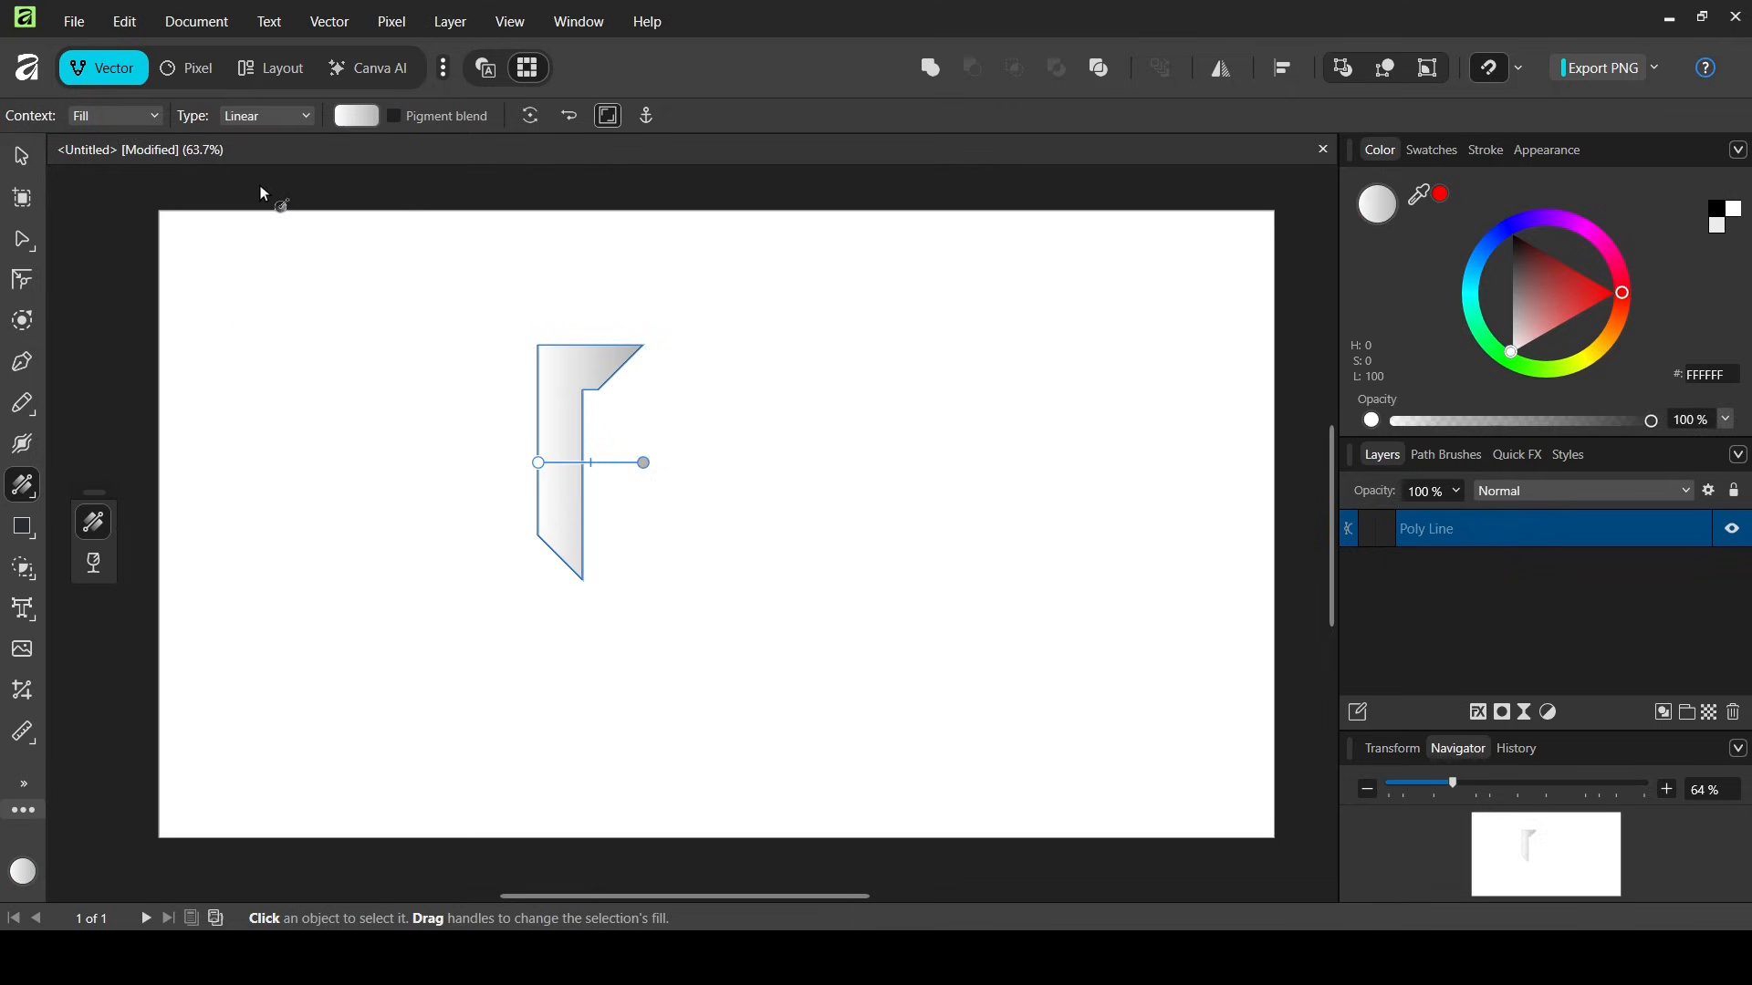
pyautogui.moveTo(540, 463); pyautogui.dragTo(584, 581)
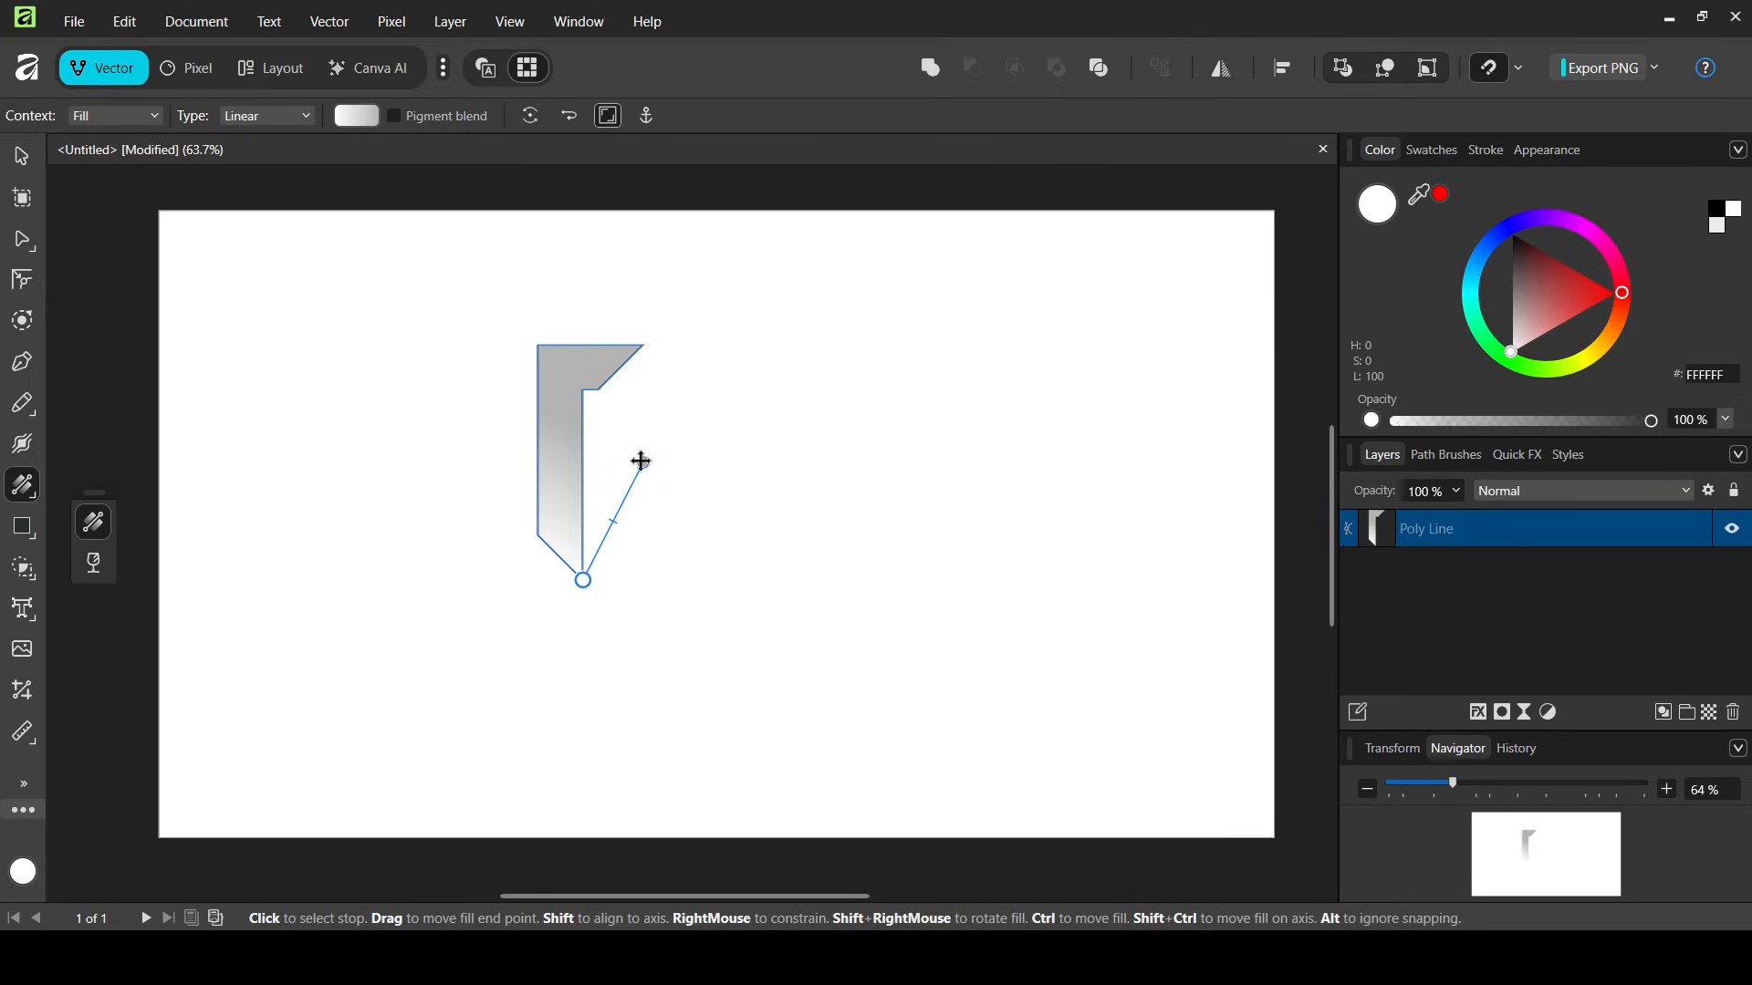
pyautogui.moveTo(644, 462); pyautogui.dragTo(644, 347)
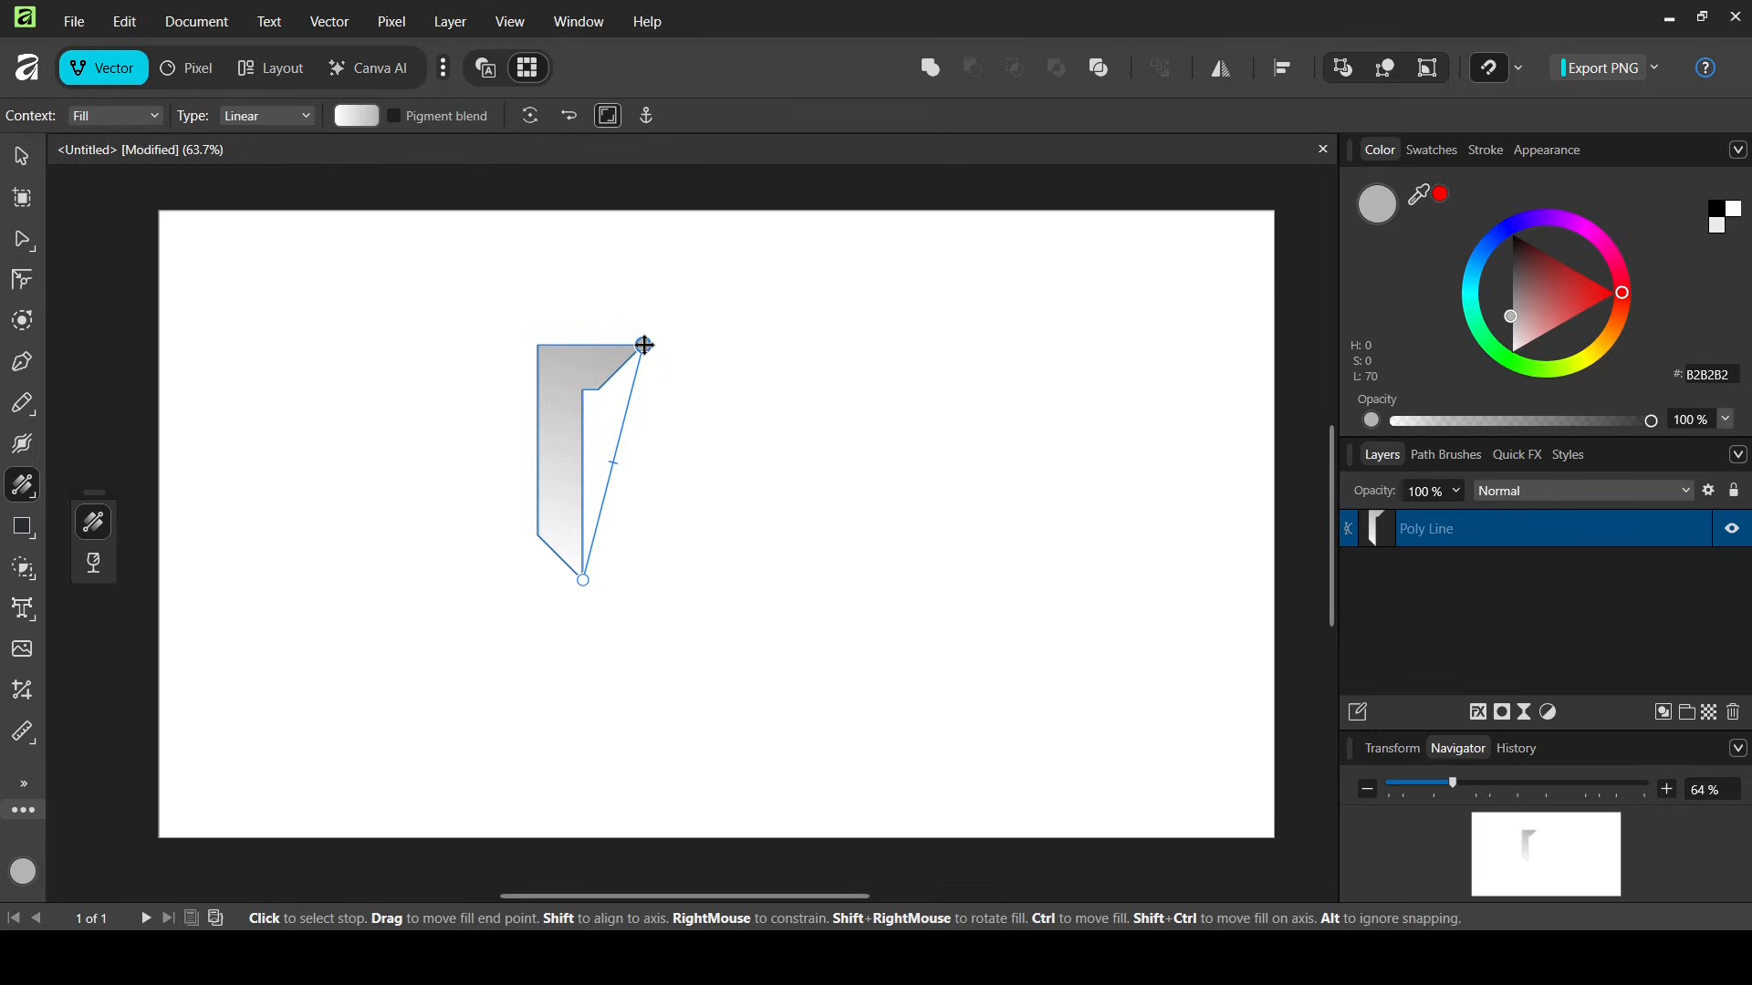
# Set both end stops of the band's gradient to black (000000)
pyautogui.click(367, 120)
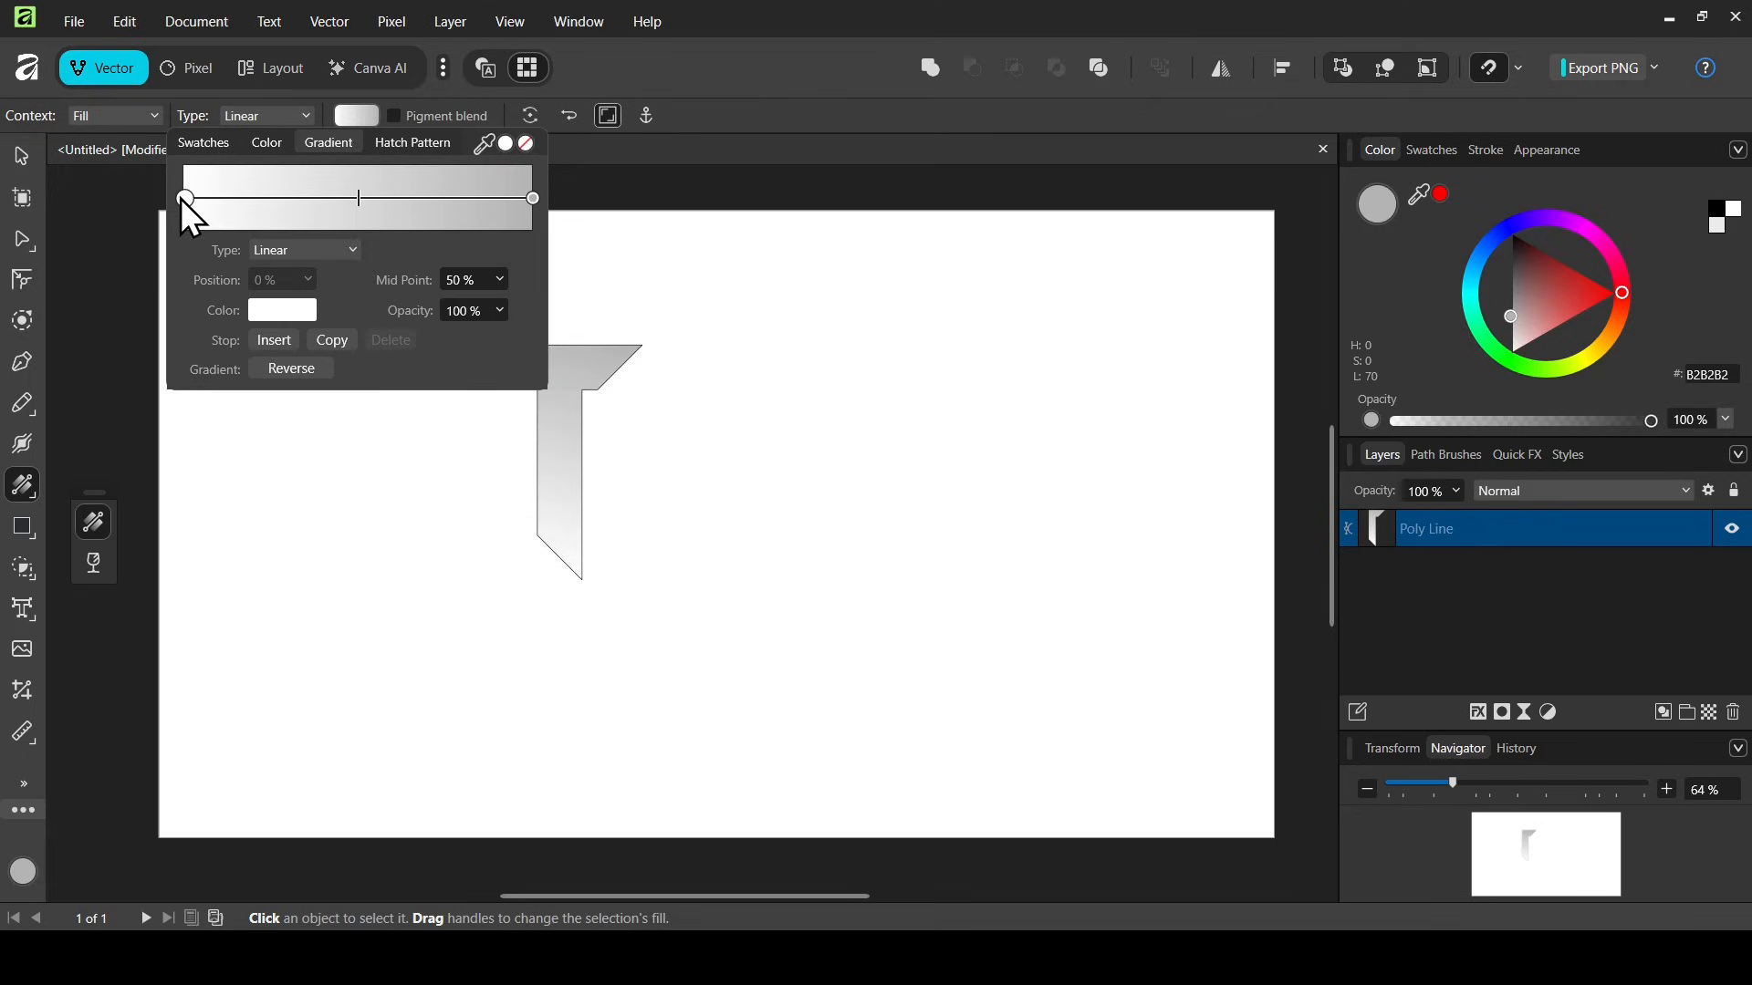
pyautogui.click(275, 318)
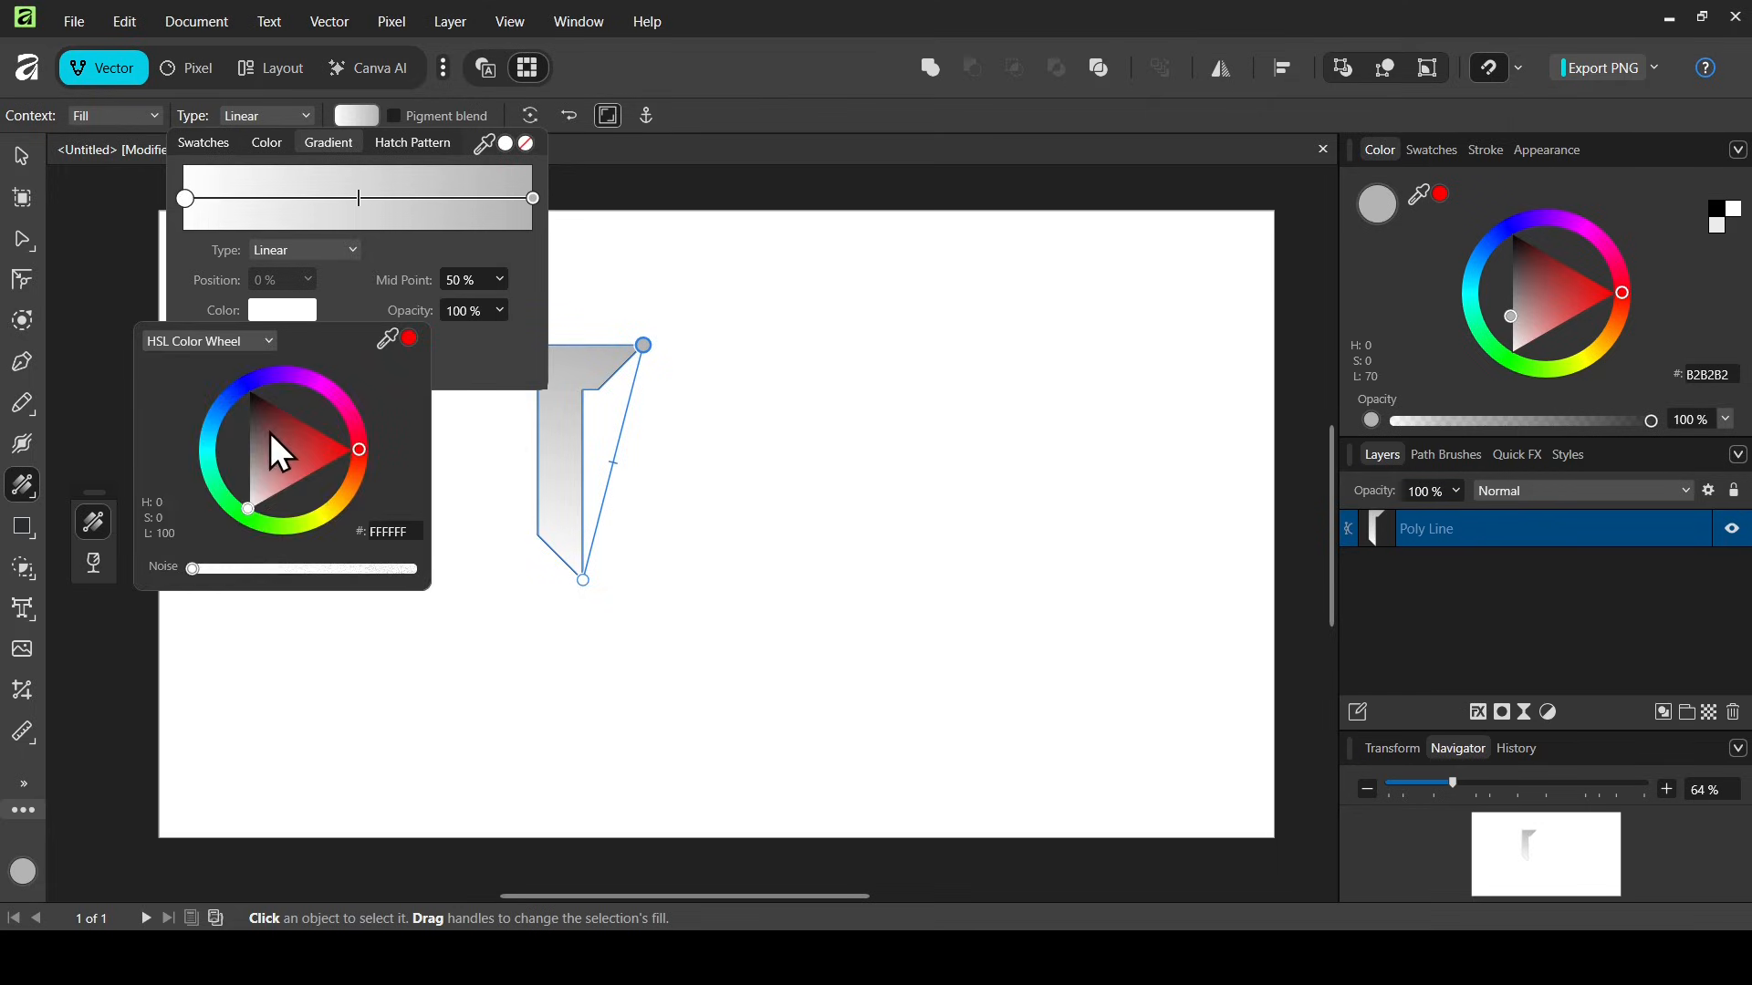
pyautogui.moveTo(270, 432); pyautogui.dragTo(192, 333)
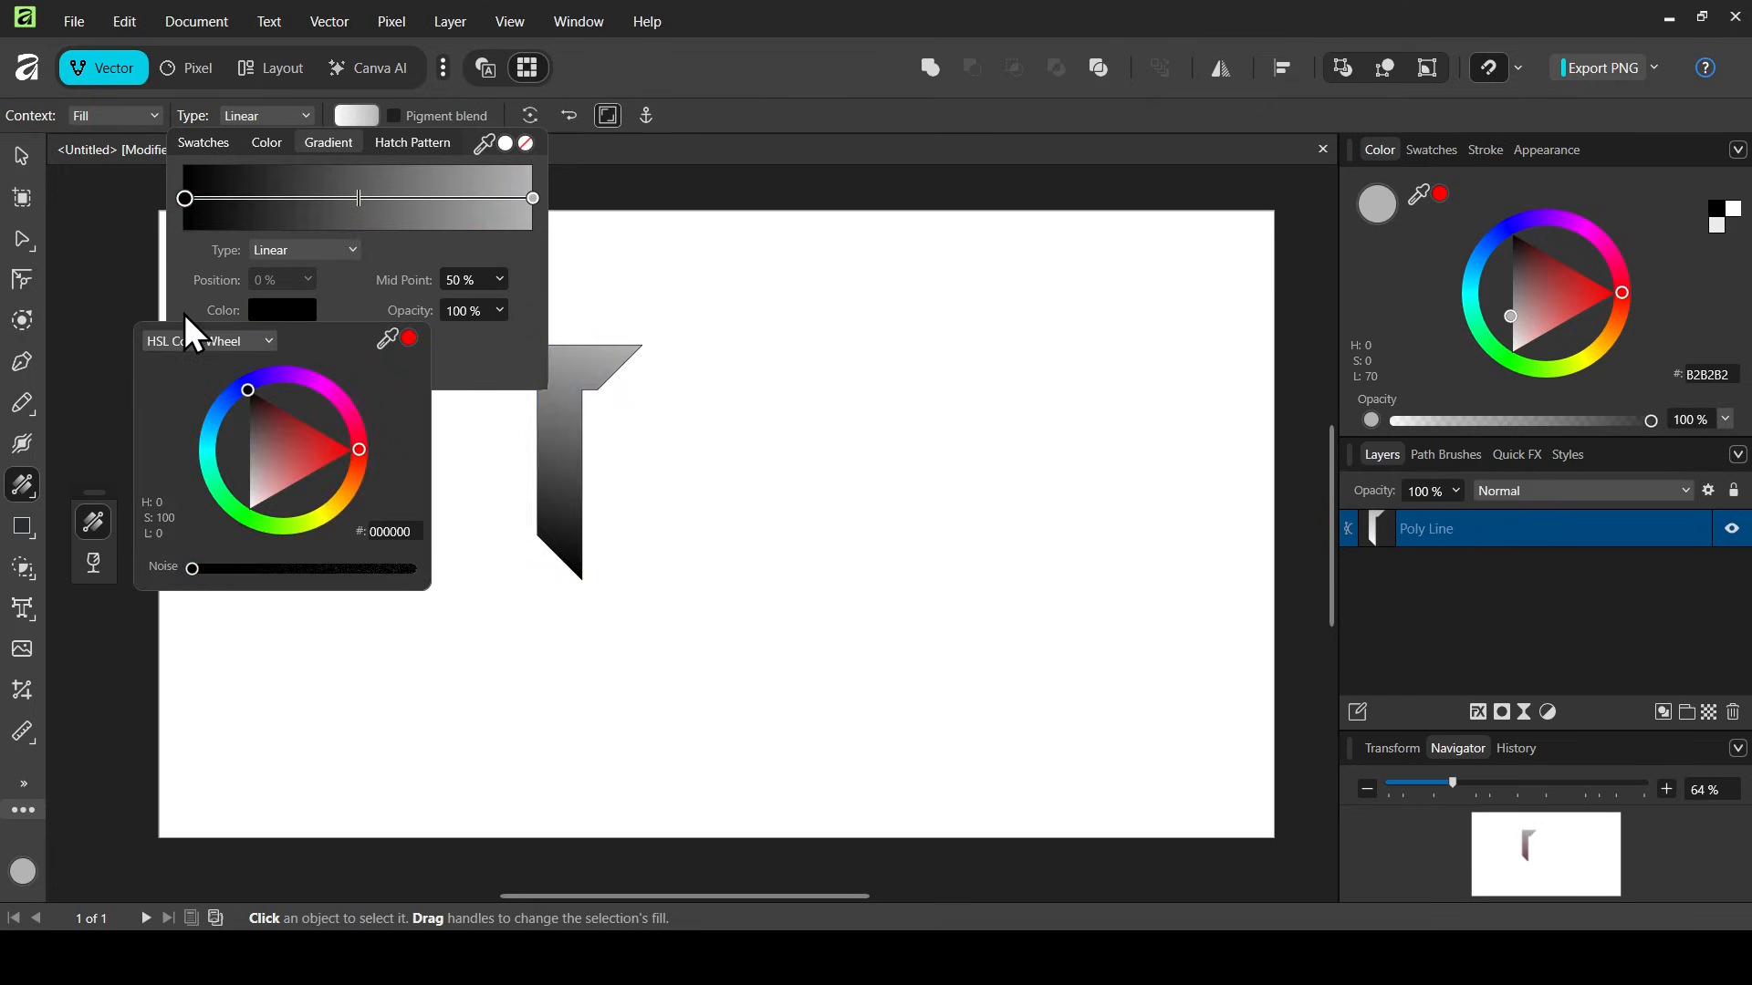
pyautogui.click(533, 199)
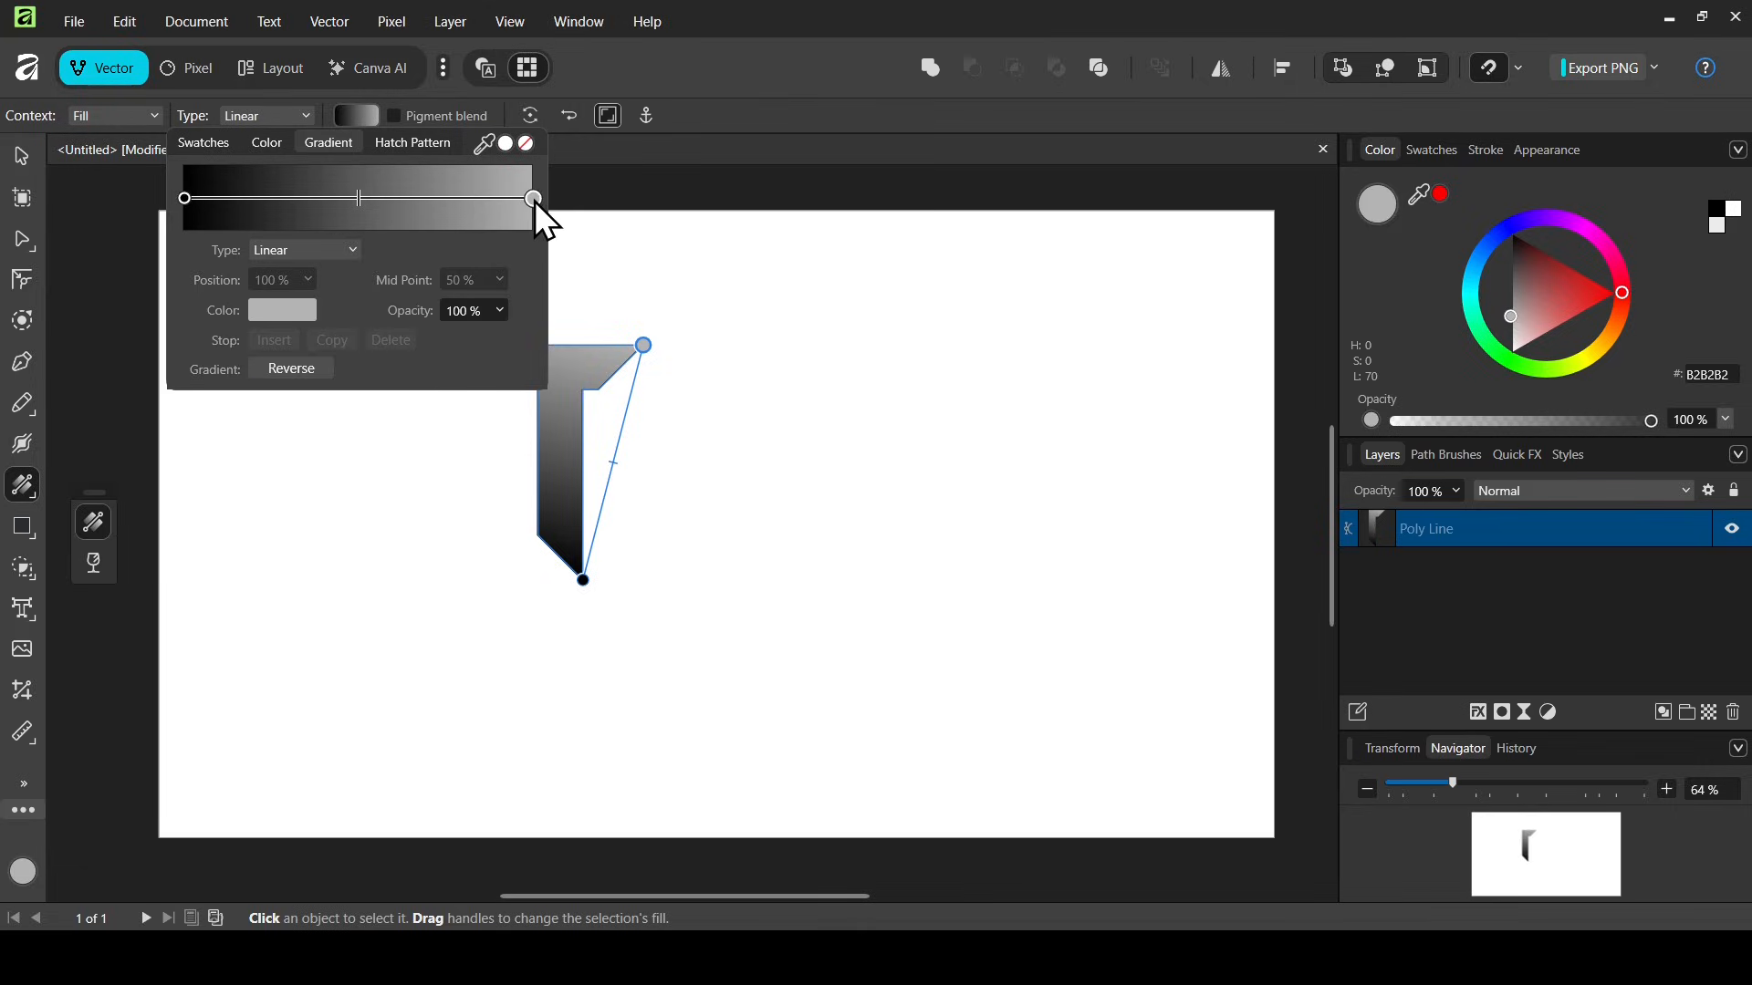
pyautogui.click(309, 316)
pyautogui.moveTo(314, 385); pyautogui.dragTo(210, 343)
pyautogui.click(434, 263)
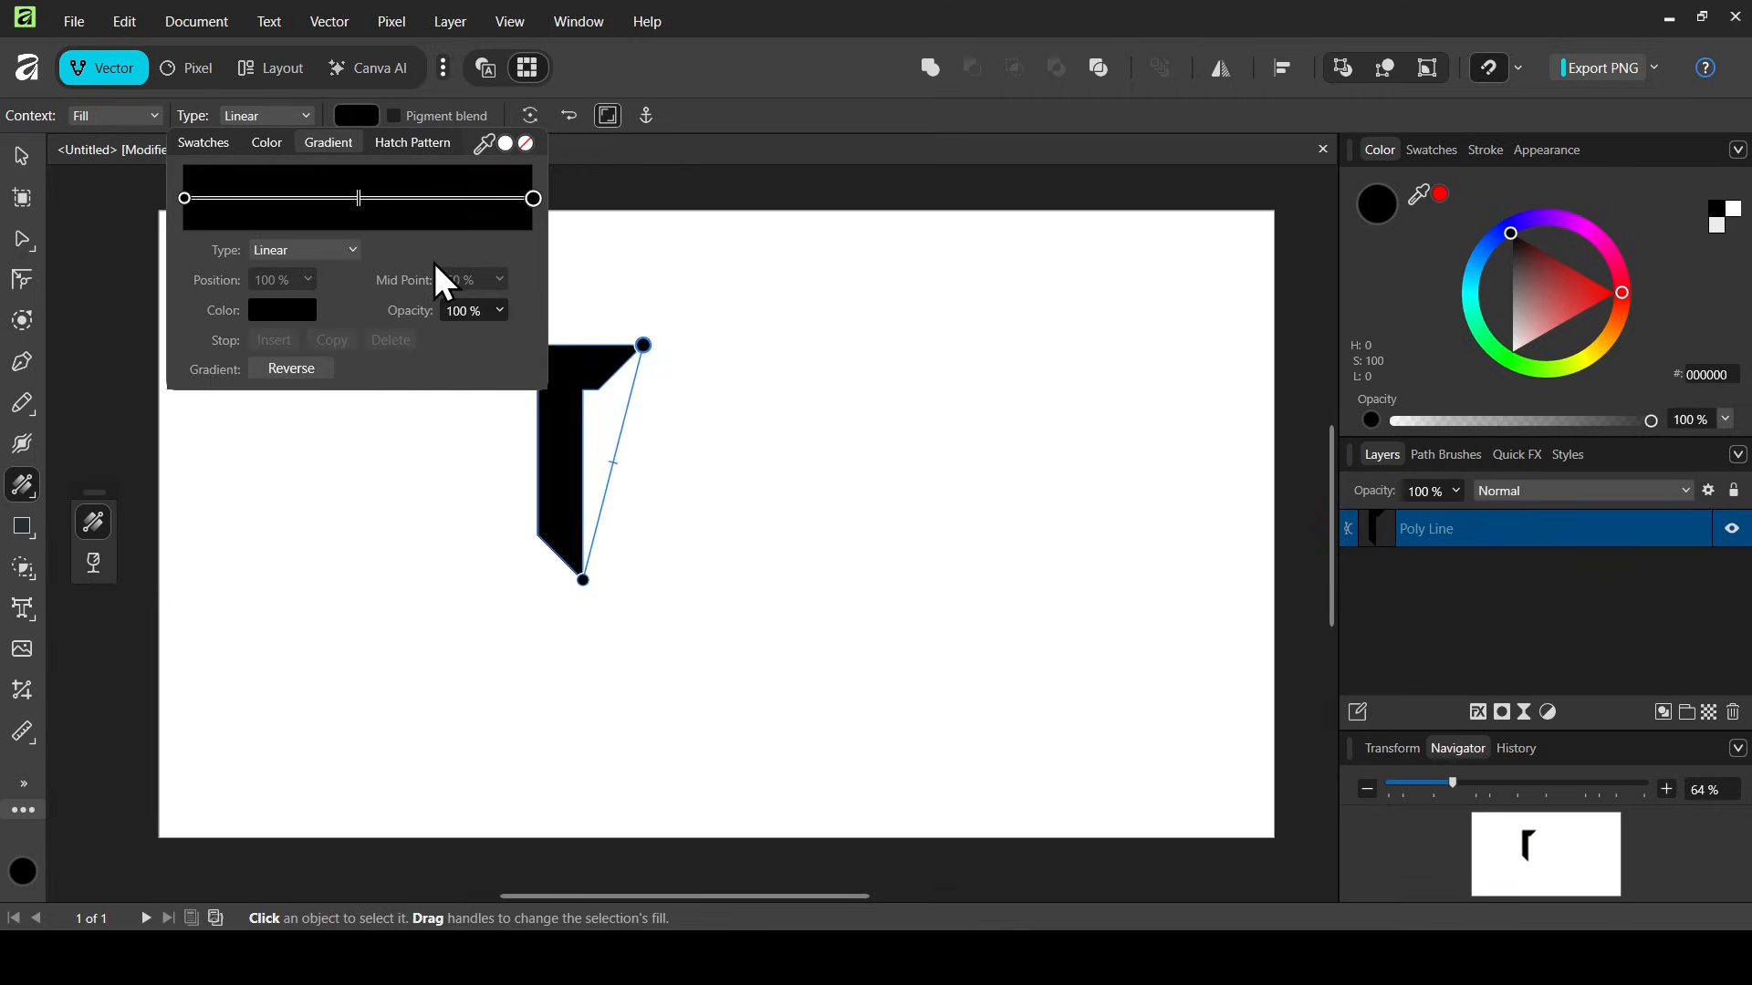
# Add a stop at 33% of the band's gradient and colour it bright cyan-blue (00C4FF)
pyautogui.click(301, 199)
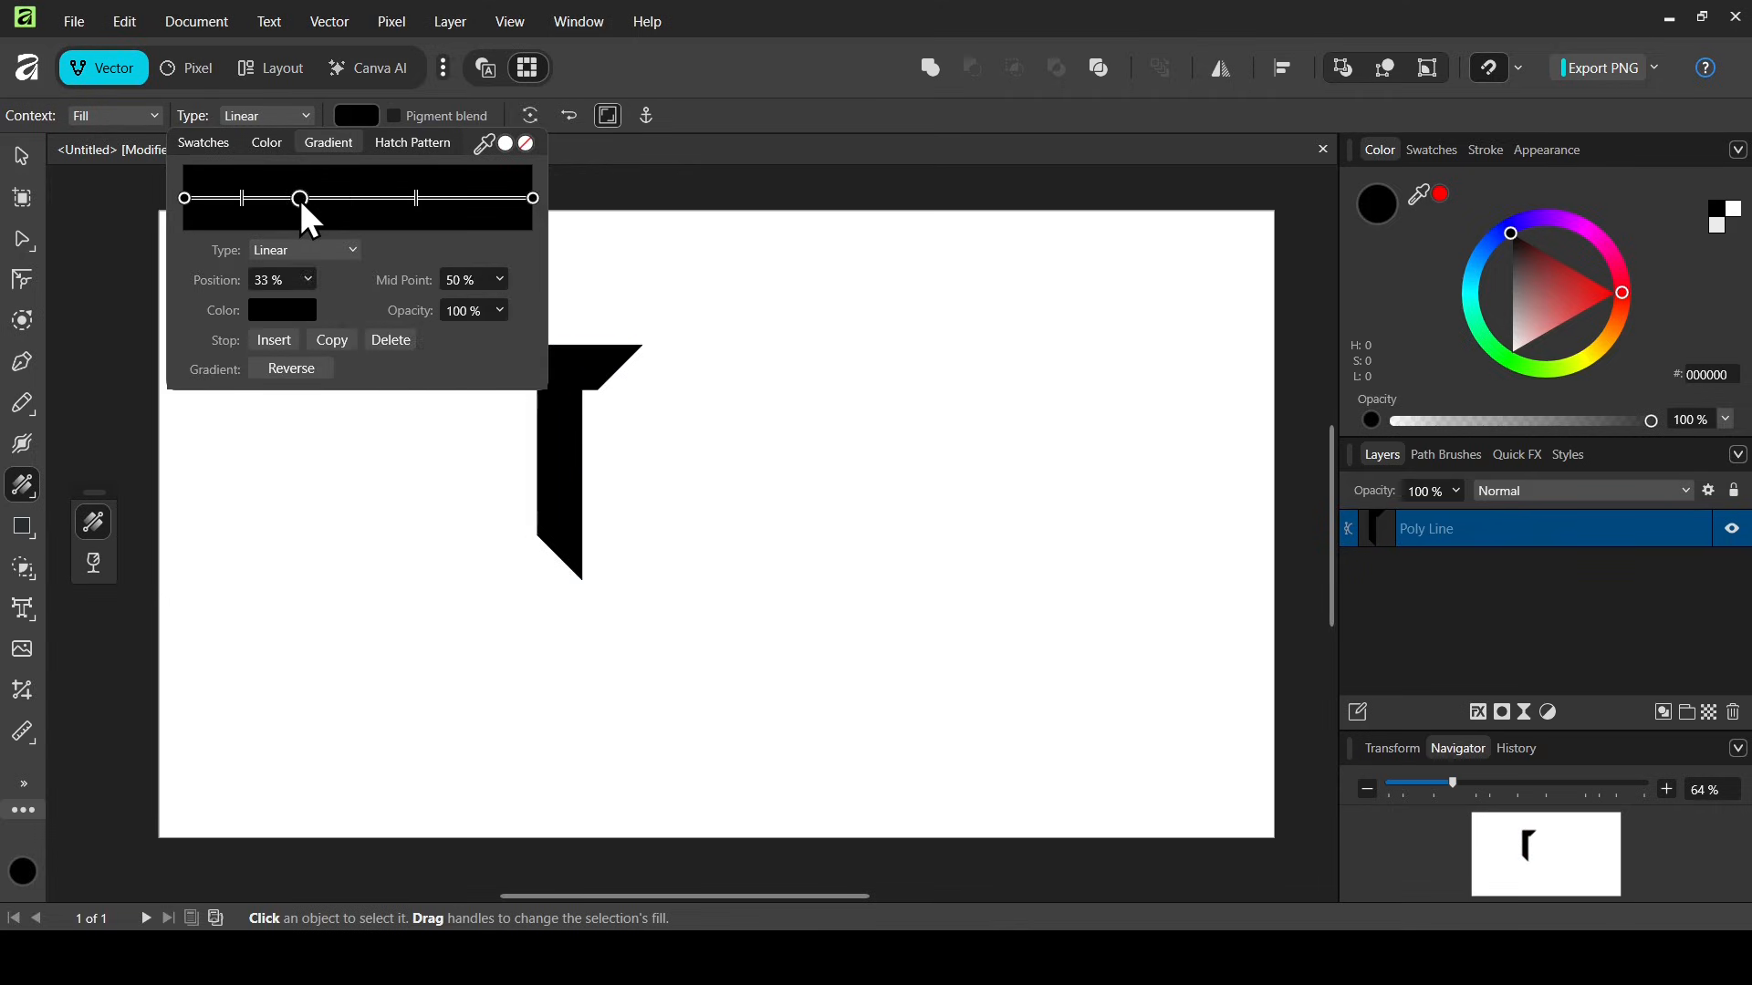
pyautogui.click(293, 319)
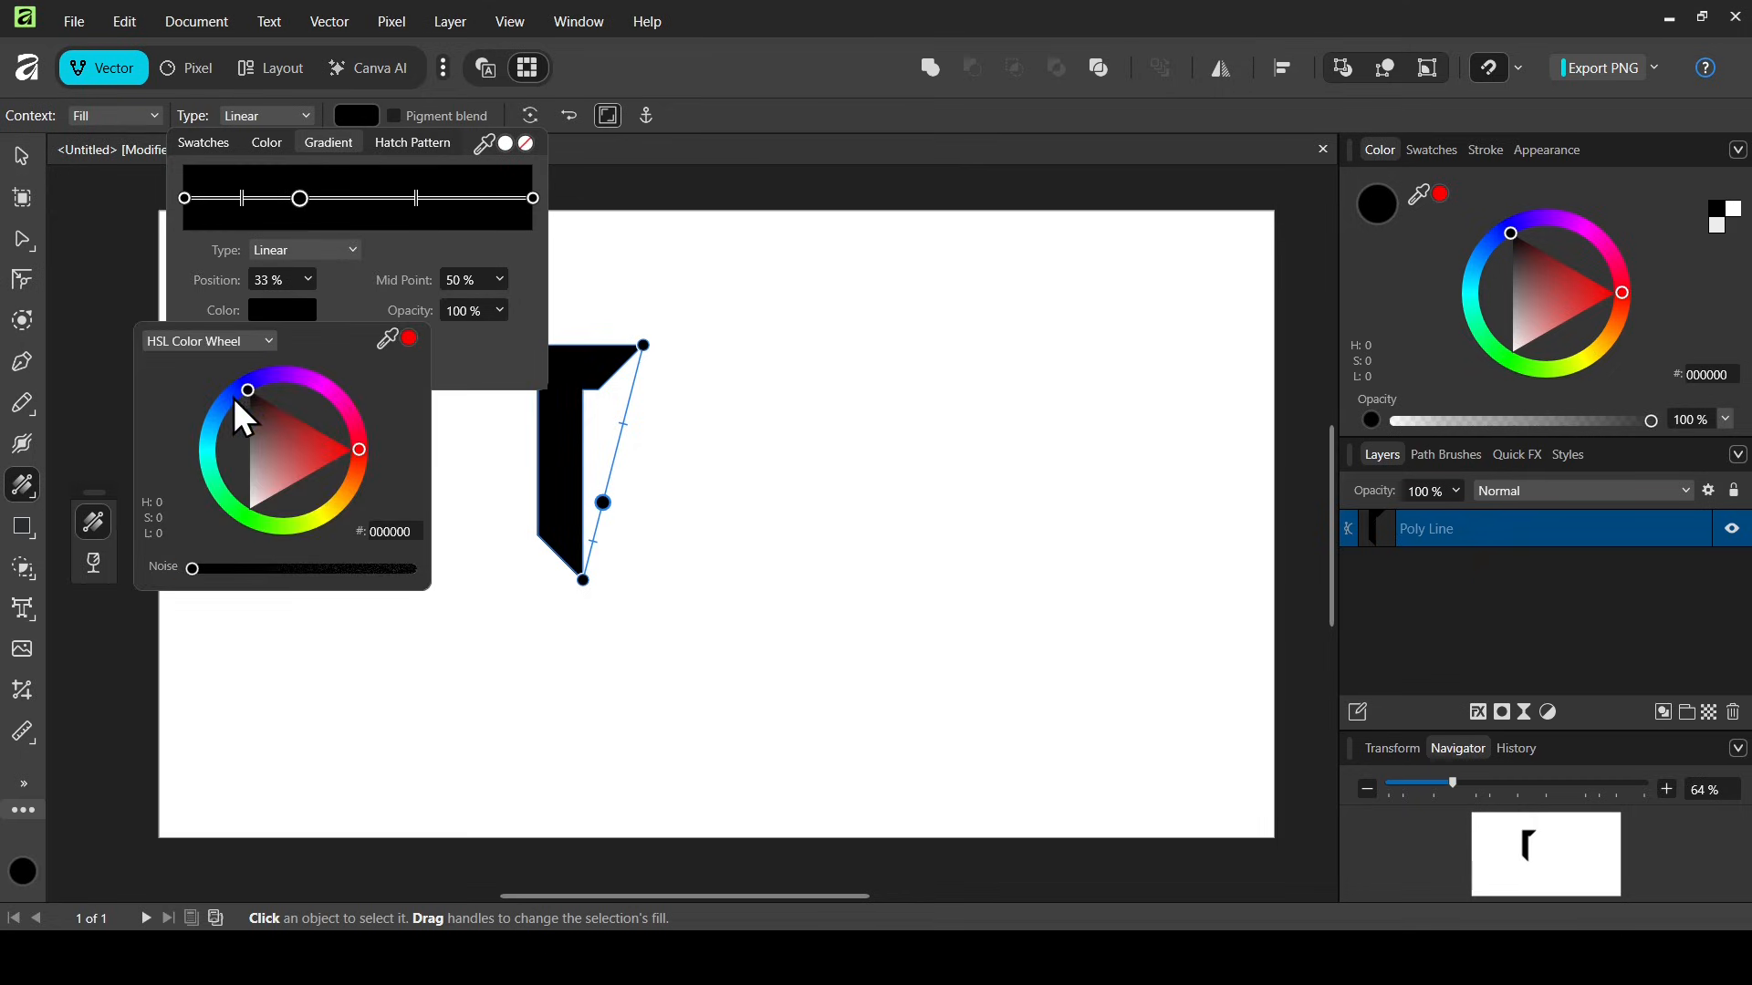
pyautogui.click(214, 424)
pyautogui.moveTo(215, 429); pyautogui.dragTo(211, 435)
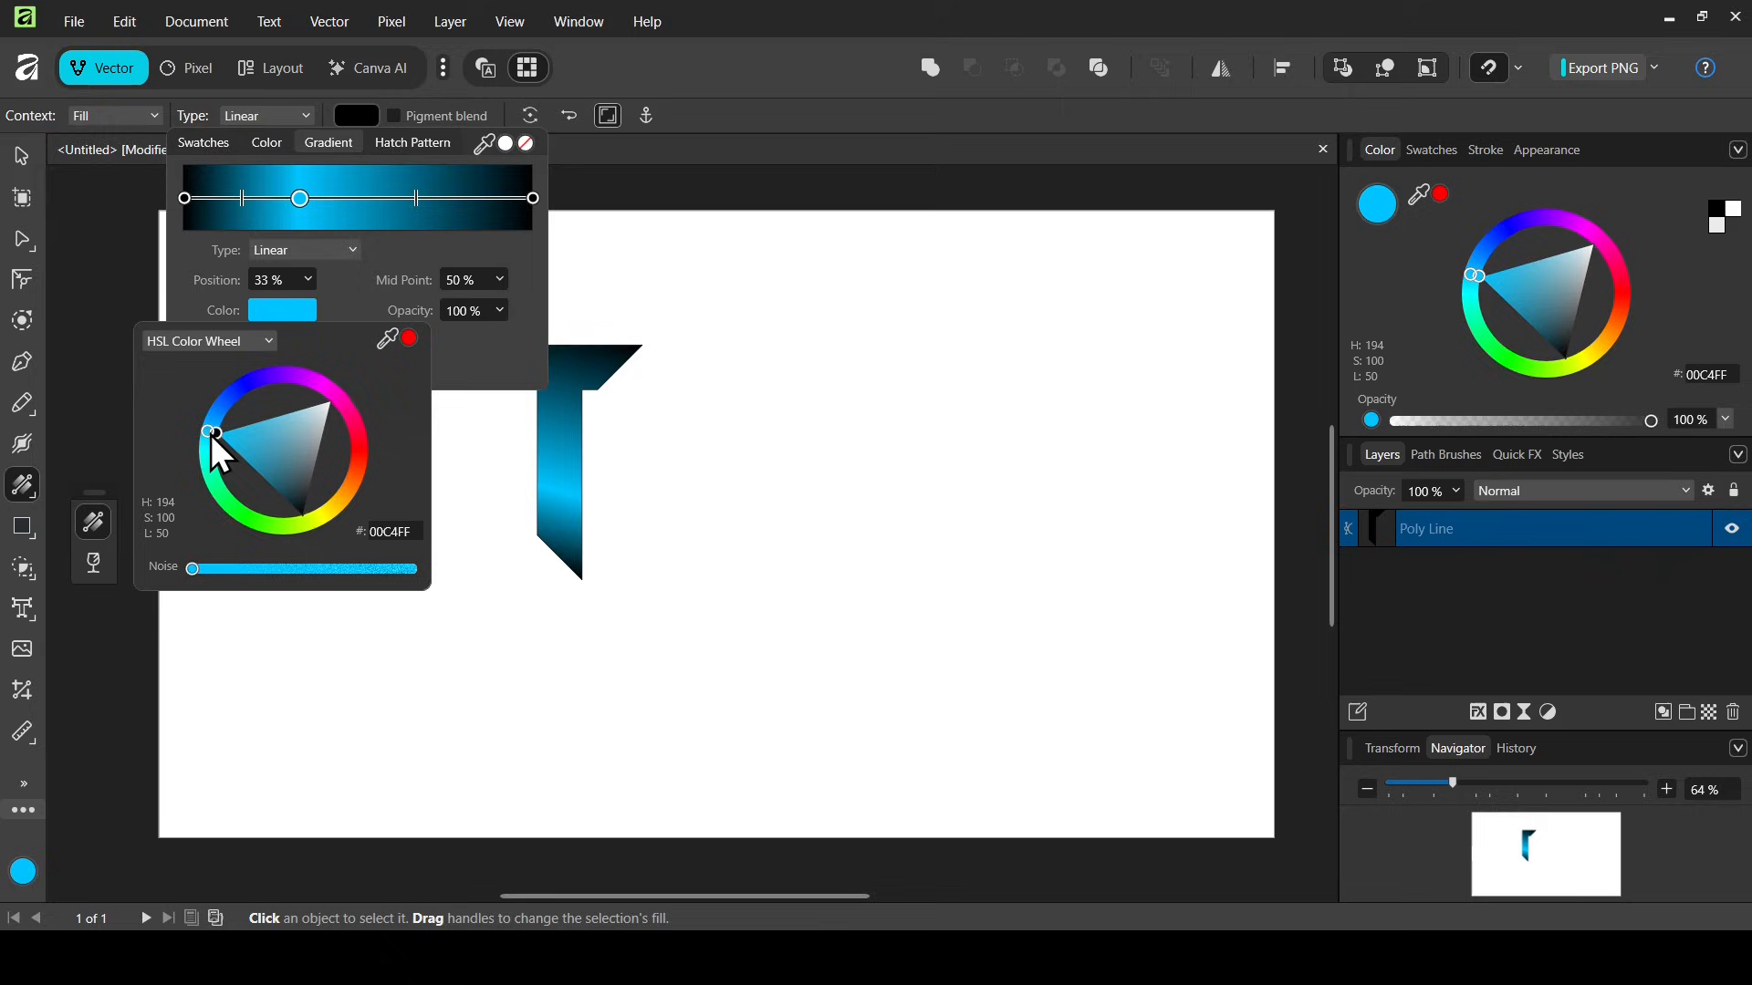
# Add another stop at 64% of the band's gradient and shift its hue from teal to a medium blue
pyautogui.click(400, 198)
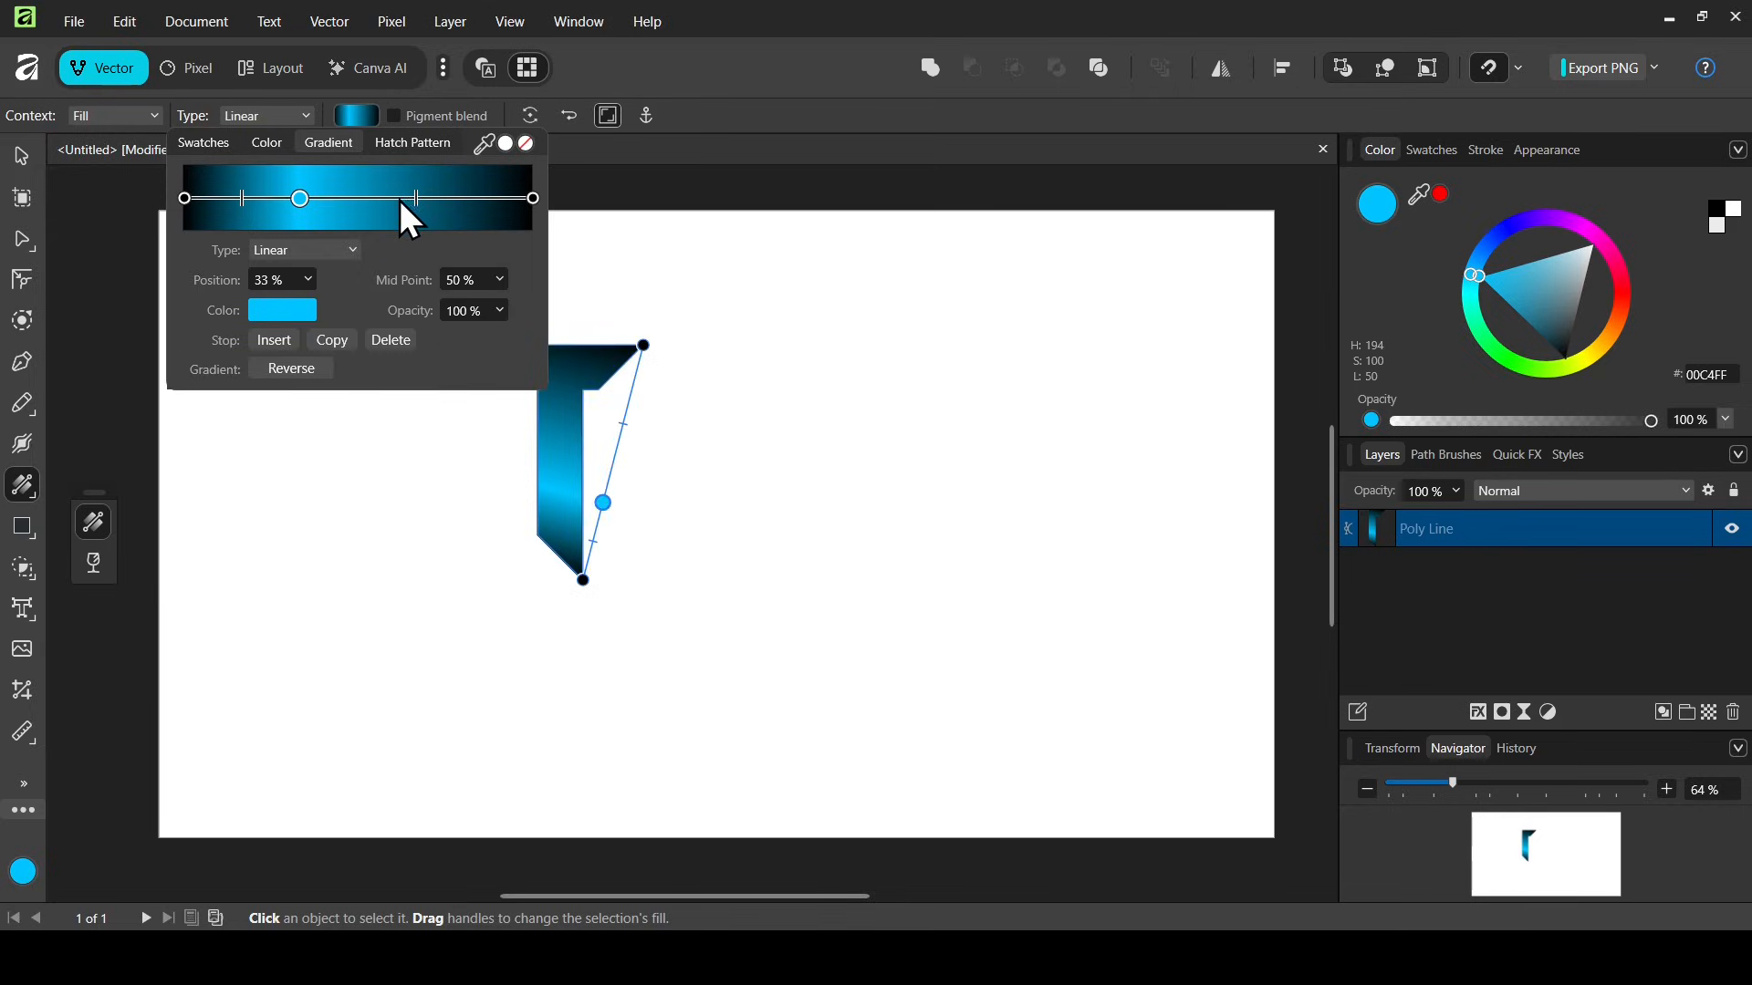
pyautogui.moveTo(402, 200); pyautogui.dragTo(408, 199)
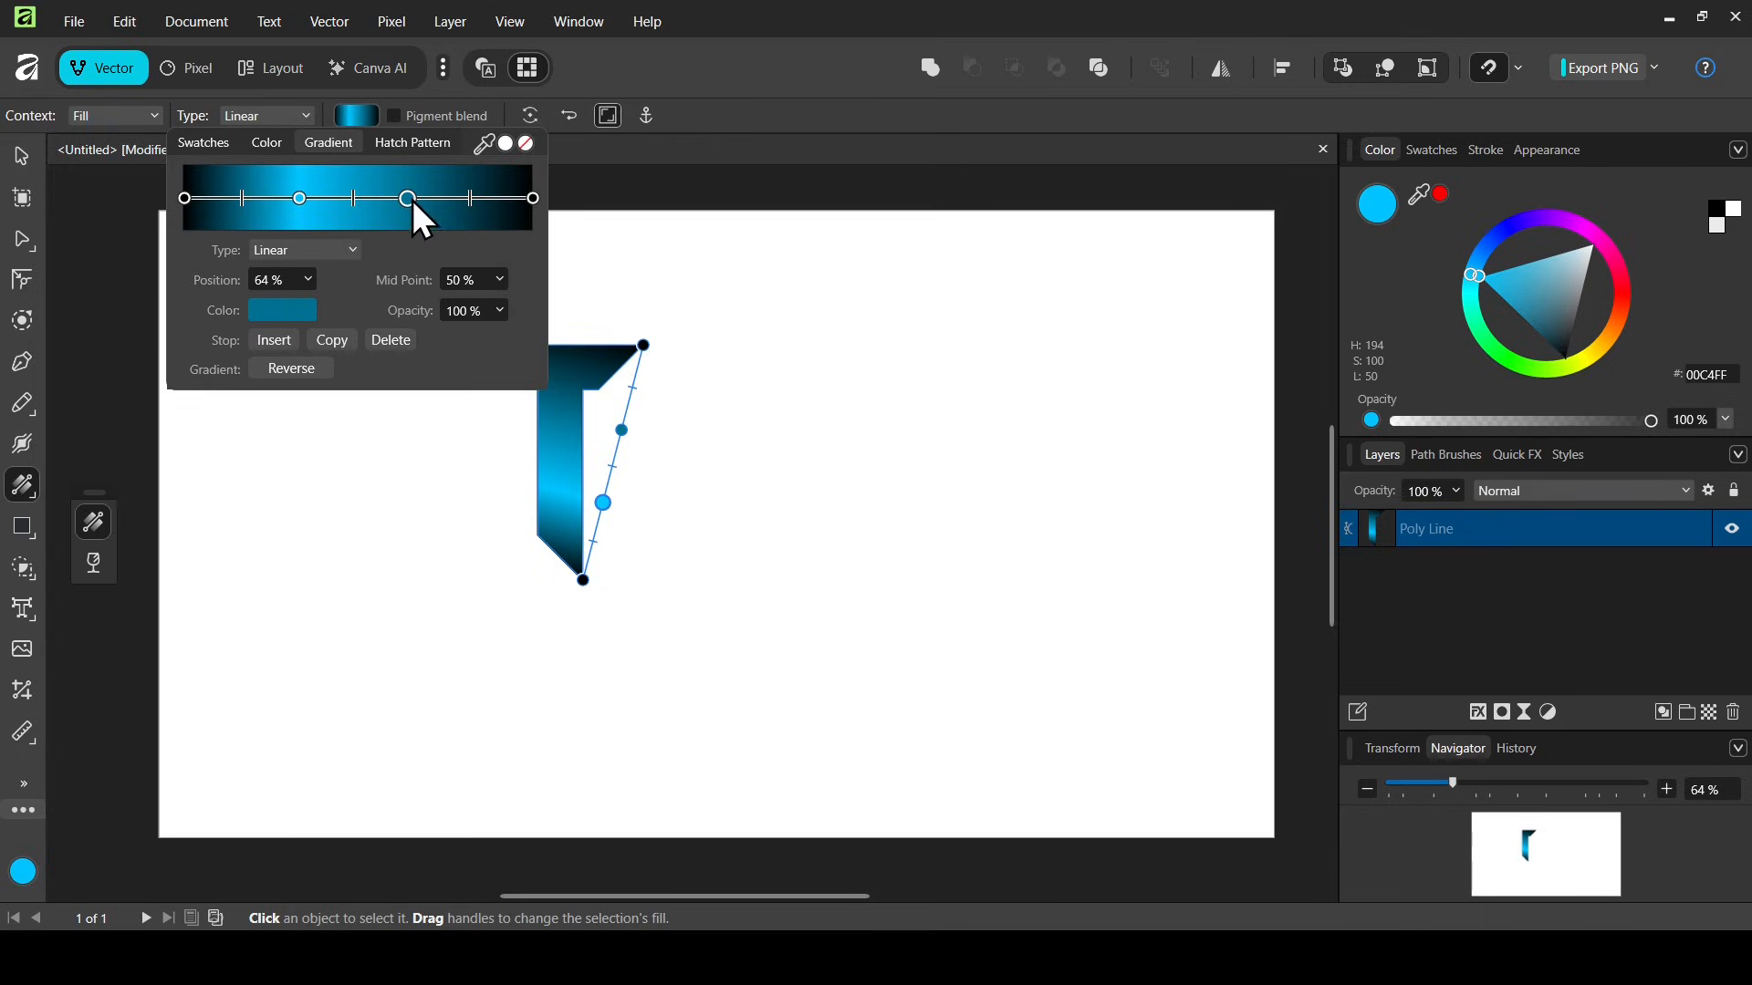
pyautogui.click(297, 312)
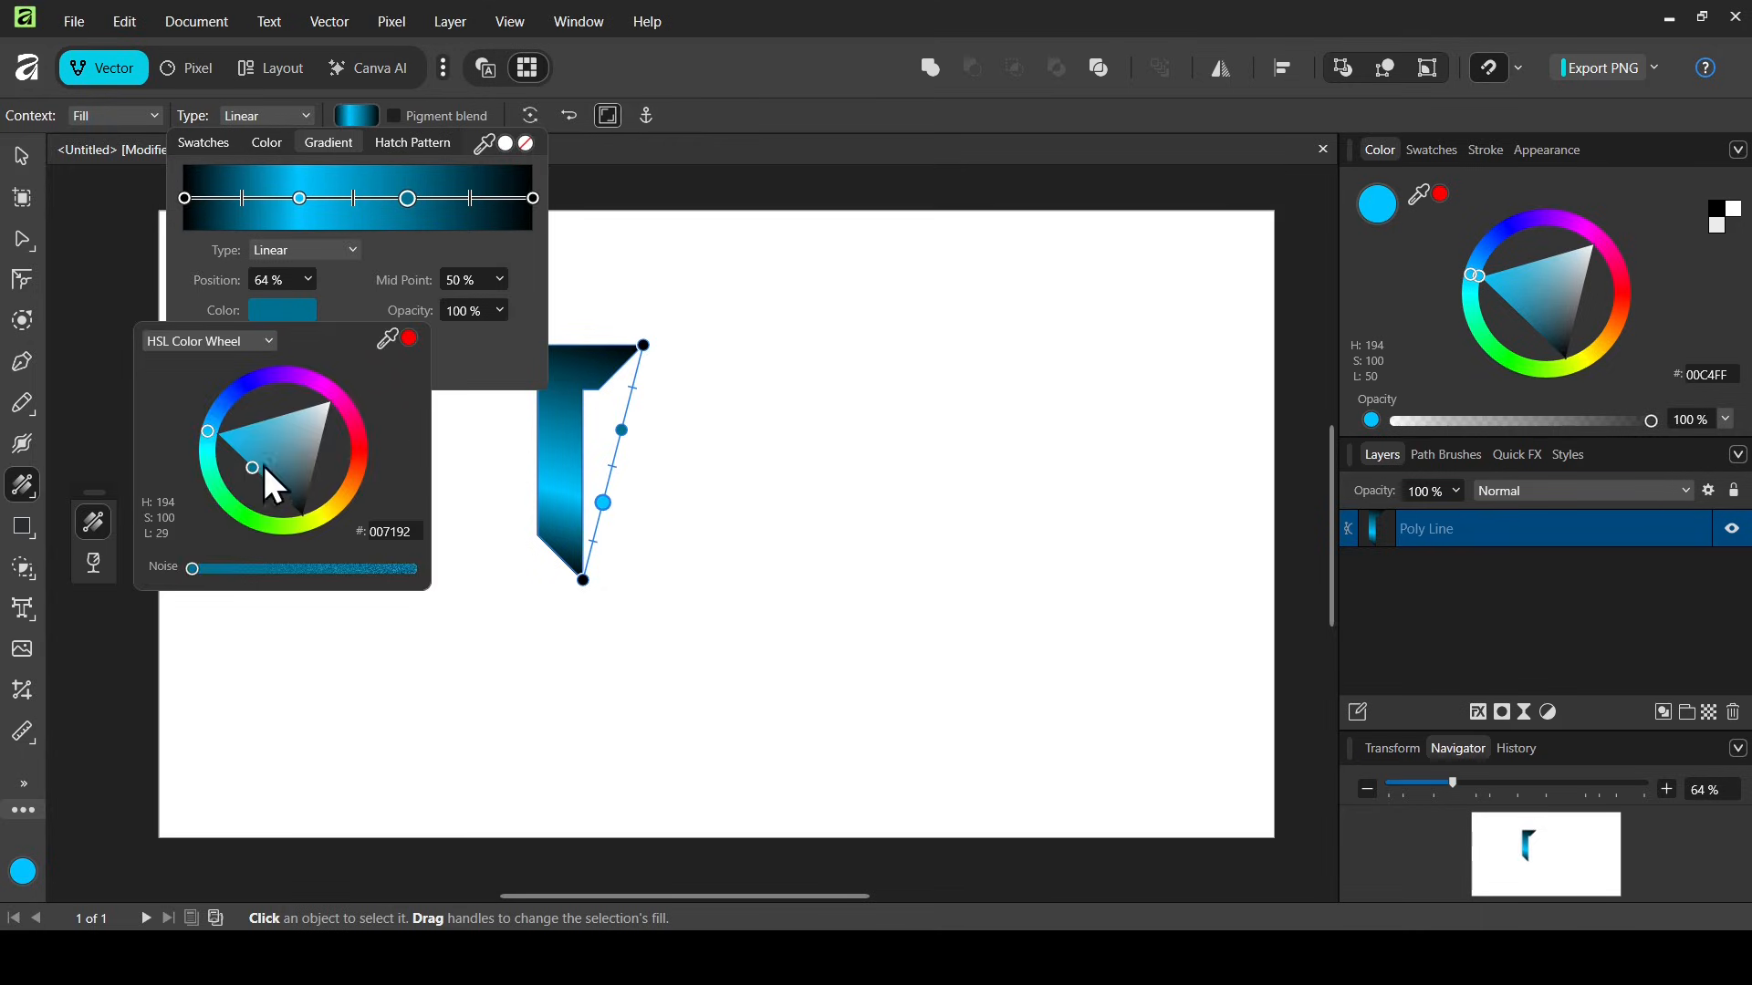
pyautogui.moveTo(228, 401); pyautogui.dragTo(234, 436)
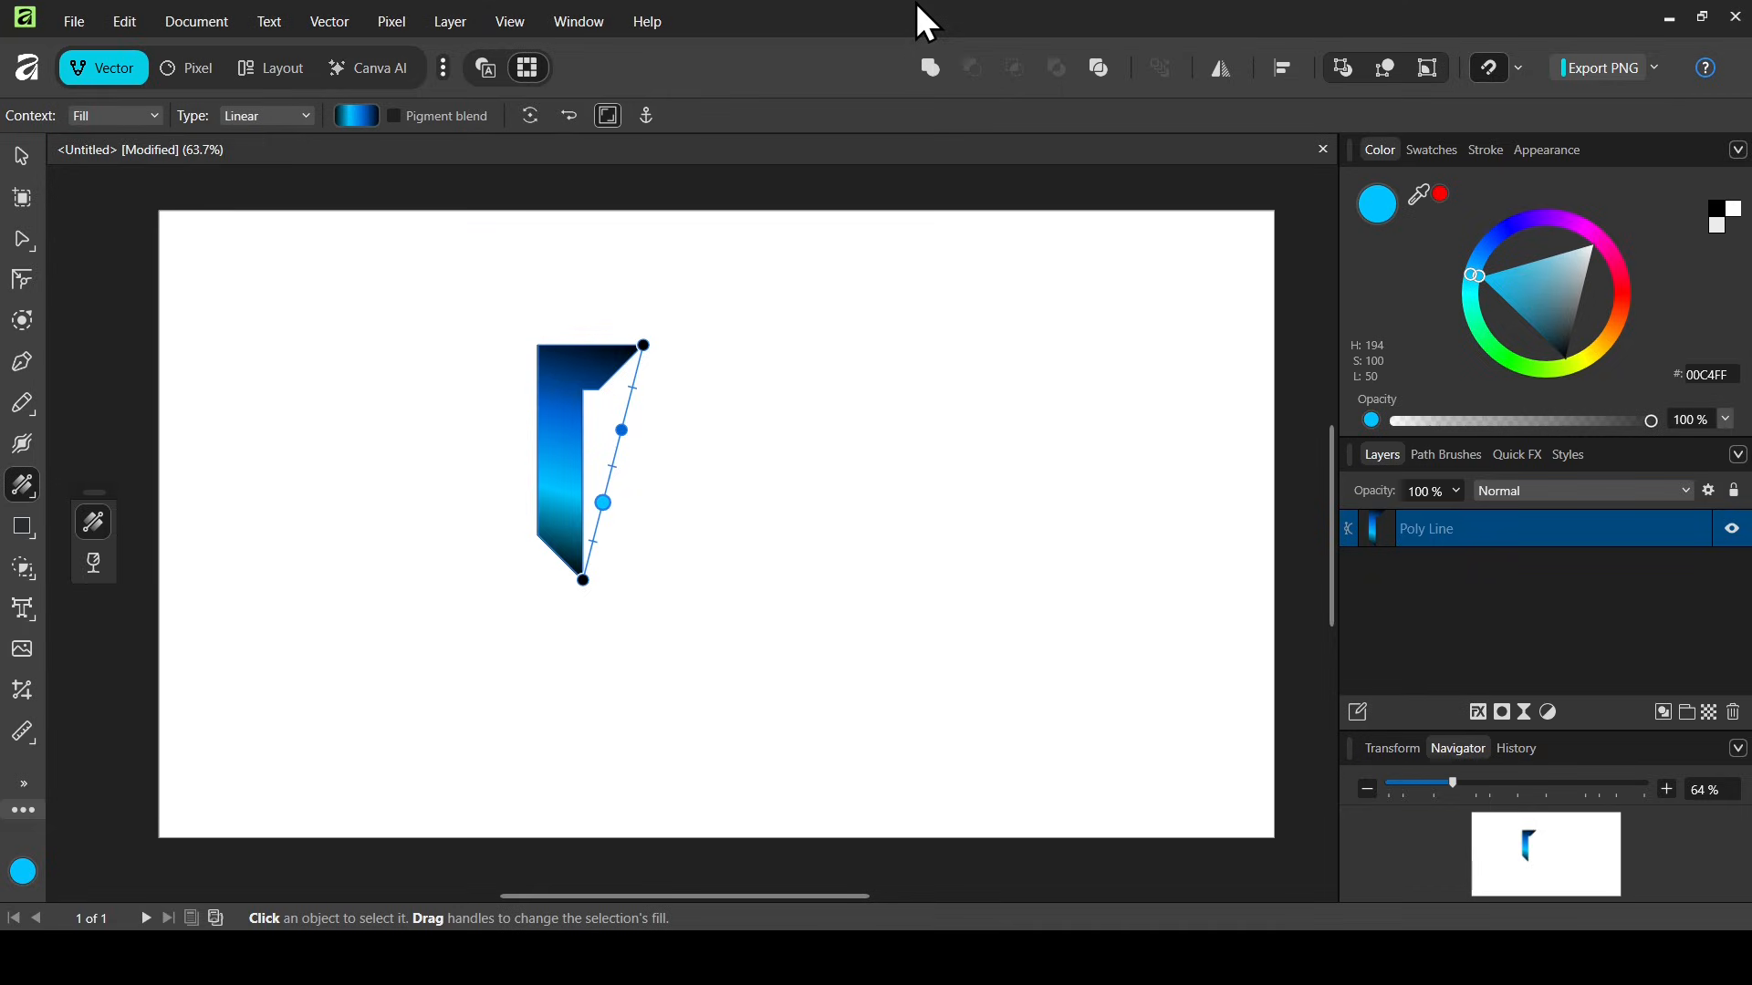
# Enable the band's transform origin and move the origin to the centre of the page
pyautogui.click(35, 165)
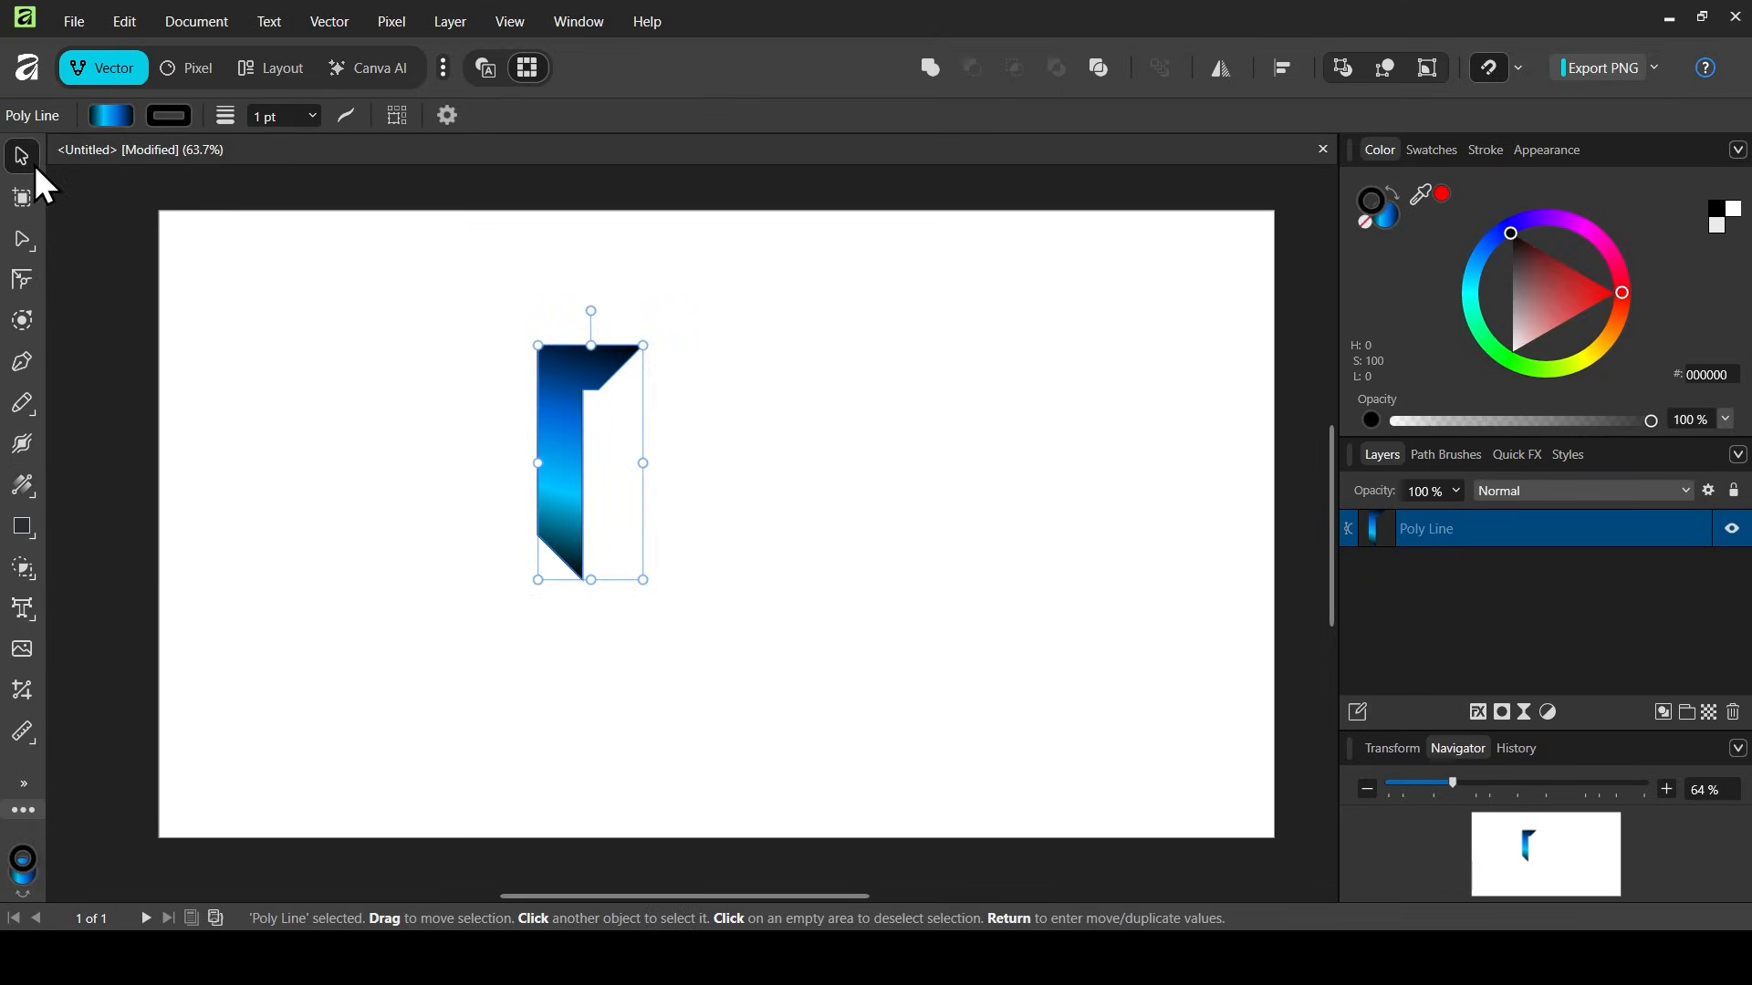
pyautogui.click(456, 114)
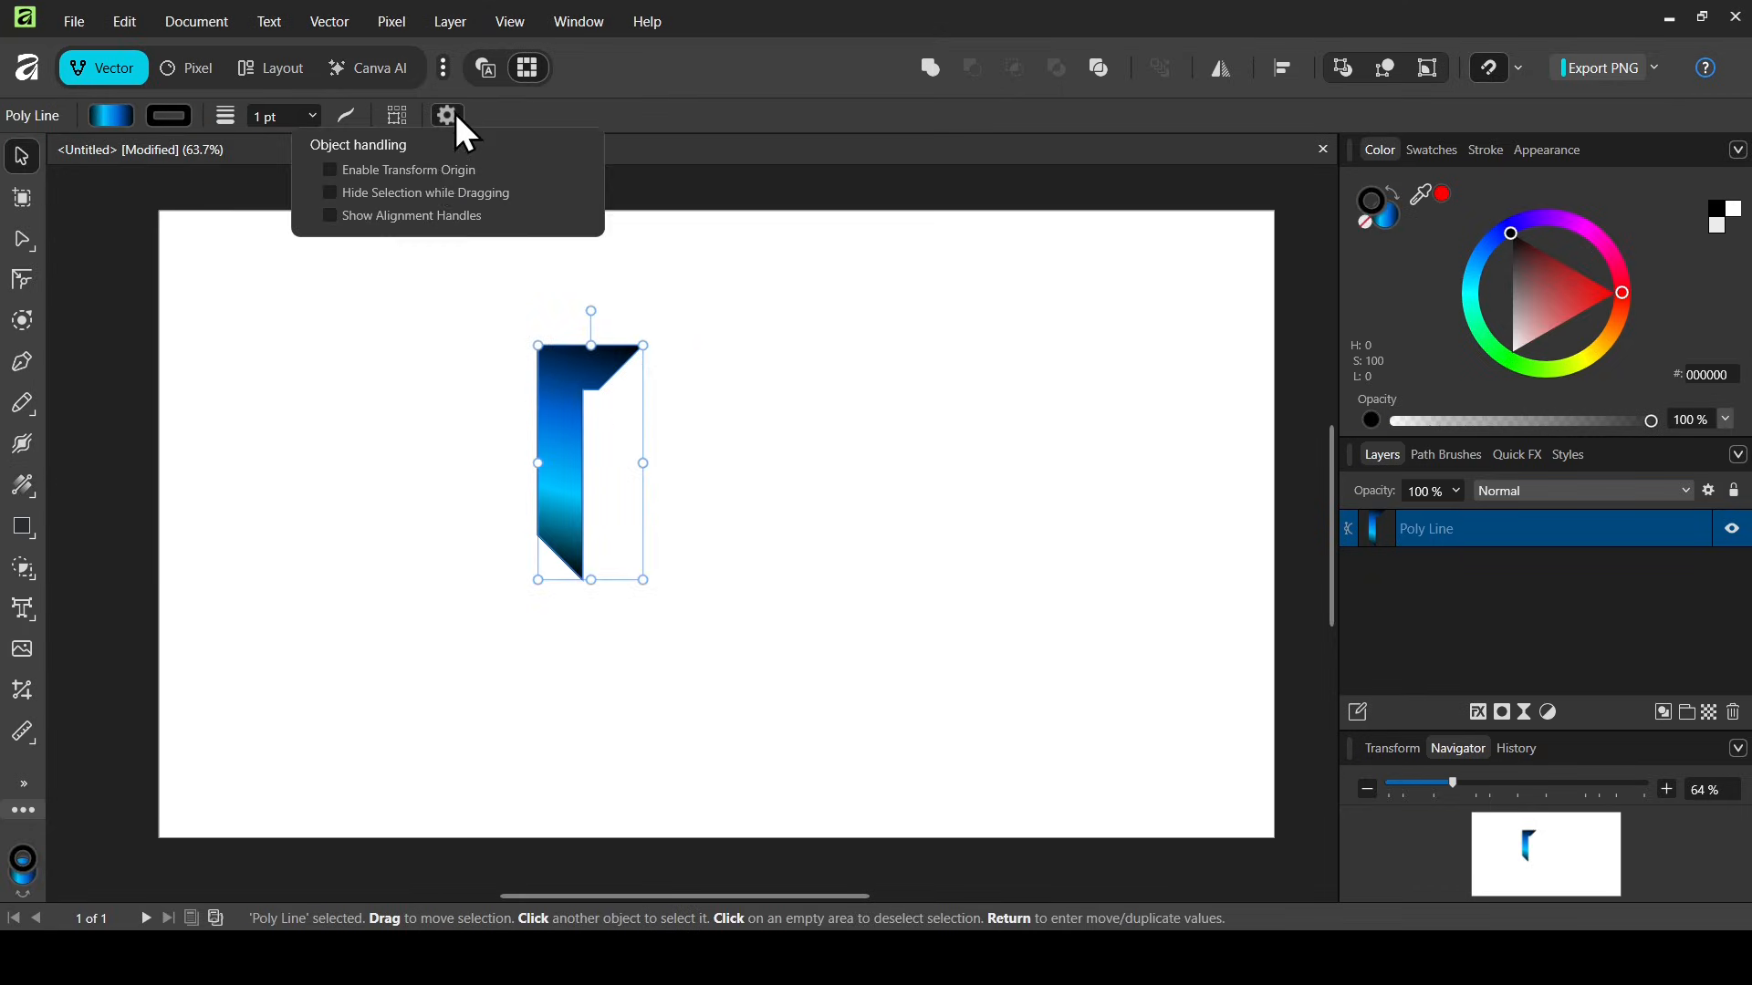
pyautogui.click(435, 168)
pyautogui.moveTo(592, 464)
pyautogui.mouseDown()
pyautogui.moveTo(739, 465)
pyautogui.moveTo(721, 472)
pyautogui.mouseUp()
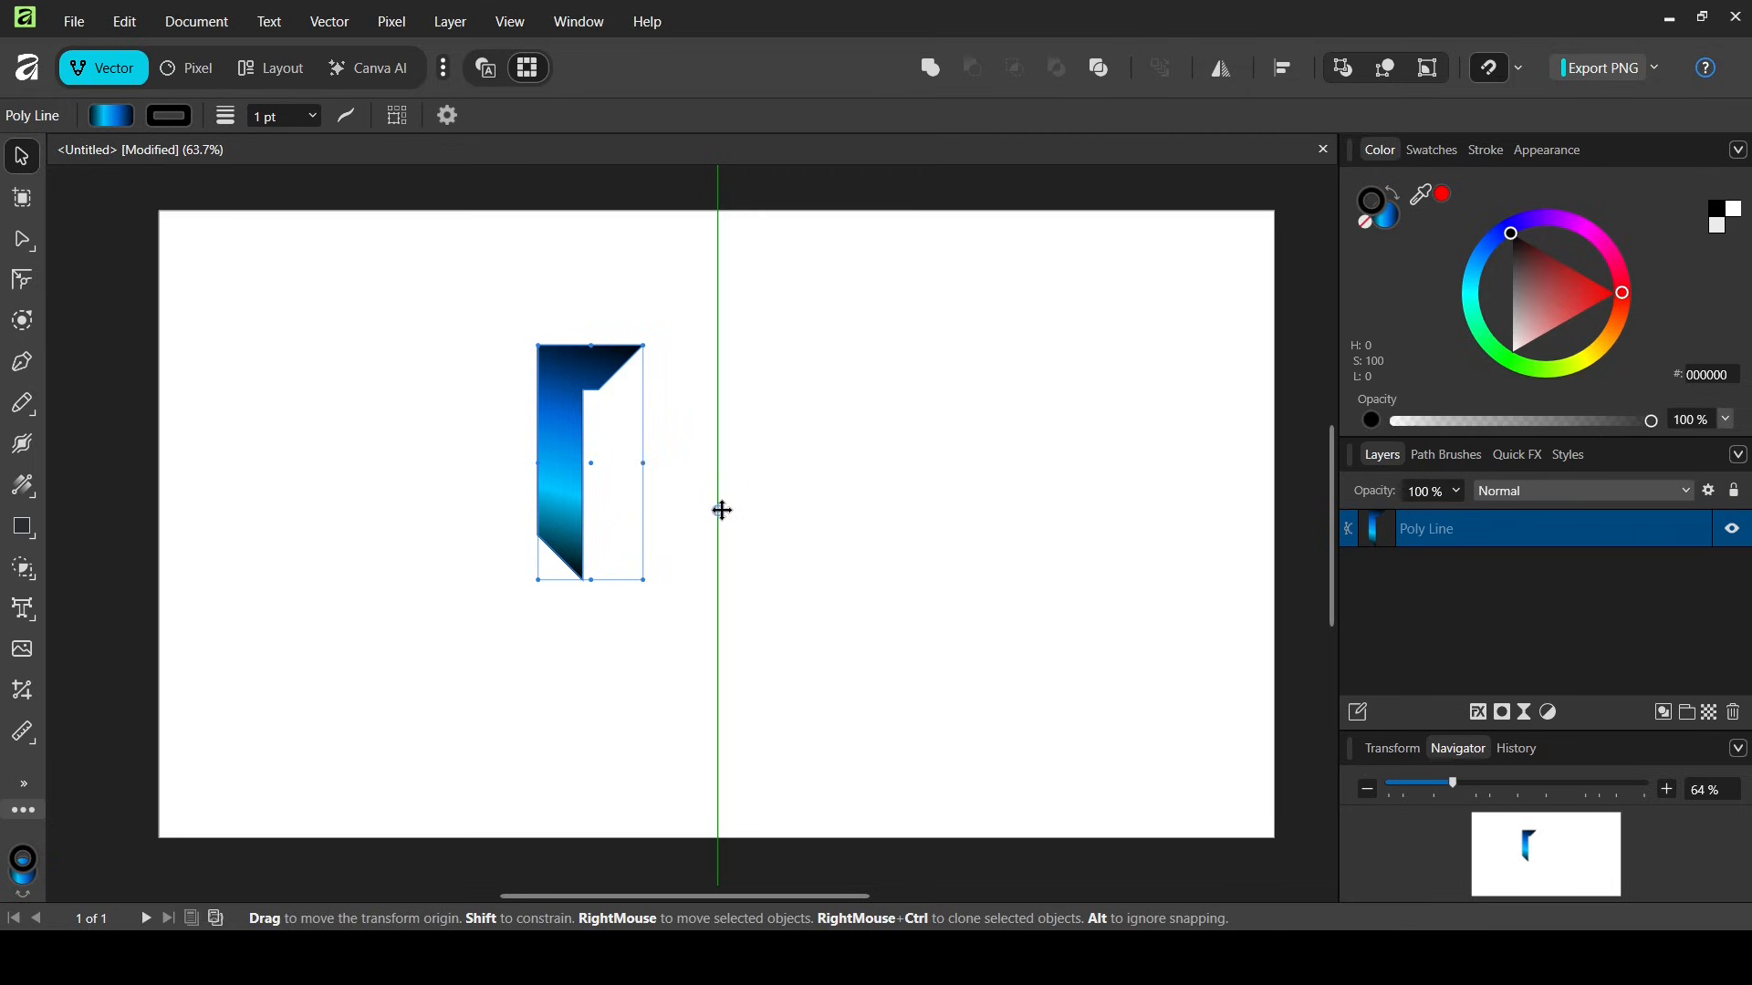
pyautogui.moveTo(722, 542); pyautogui.dragTo(718, 524)
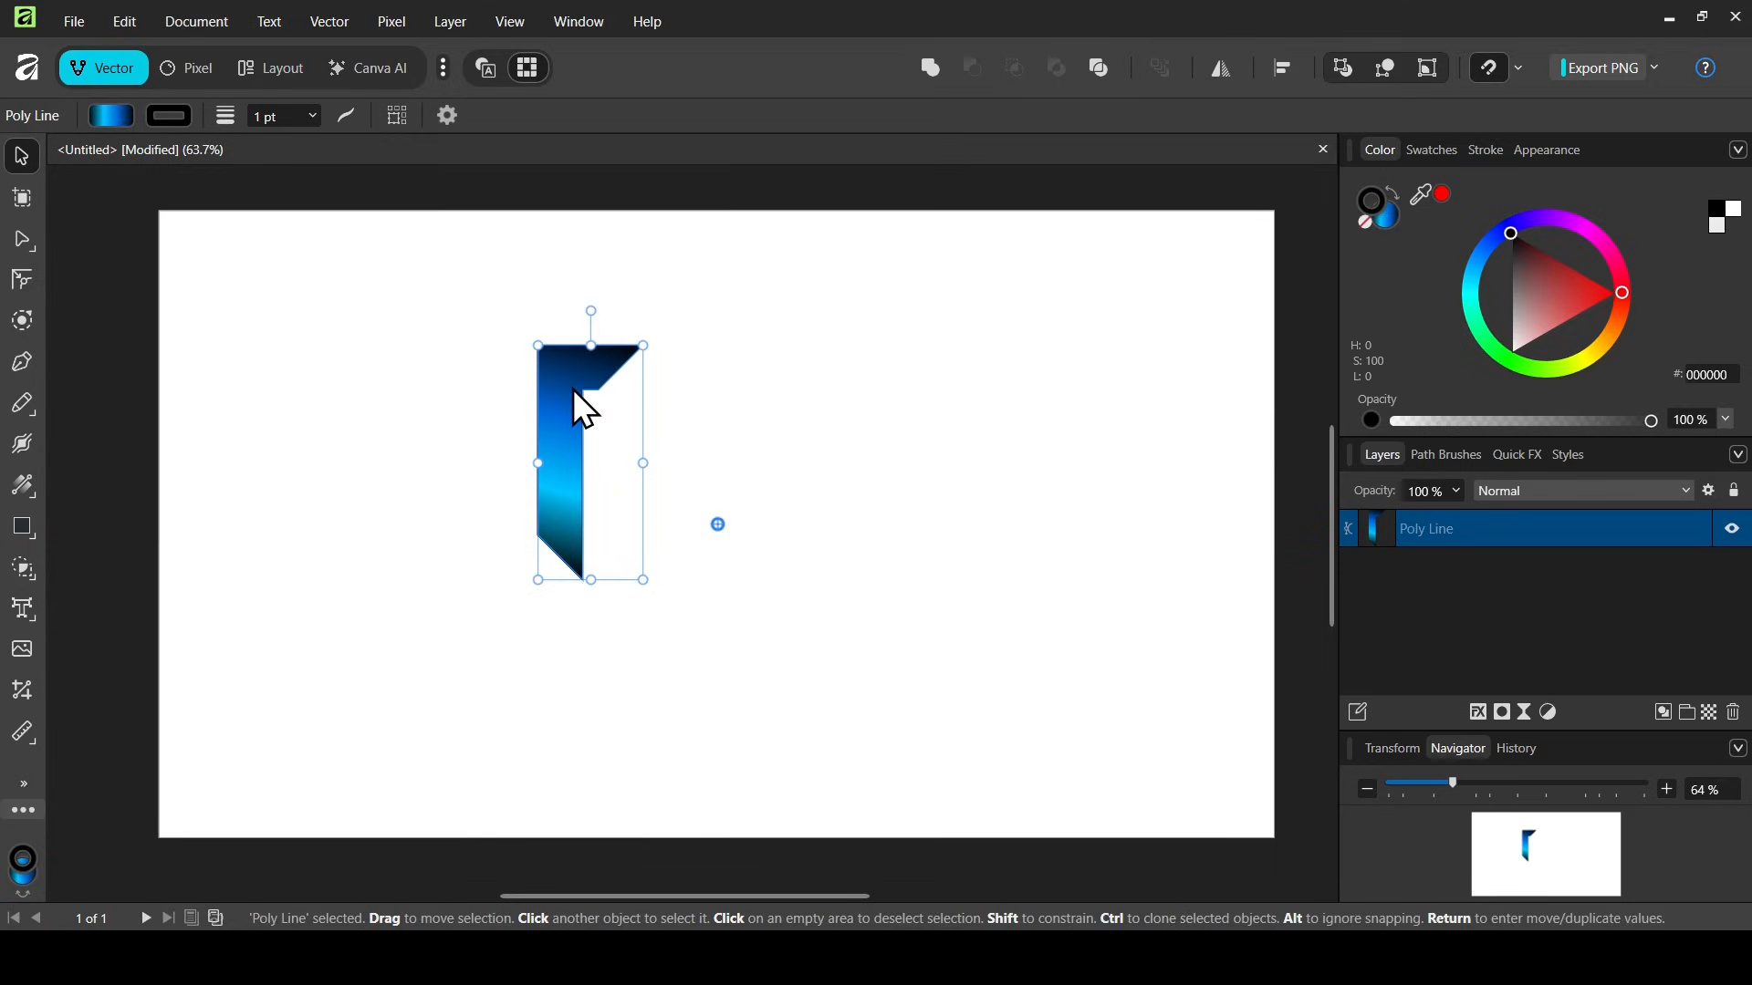
# Duplicate the band around its transform origin with Move / Duplicate, using 7 copies and a rotation of 45°
pyautogui.press('Return')
pyautogui.moveTo(1235, 186); pyautogui.dragTo(1138, 195)
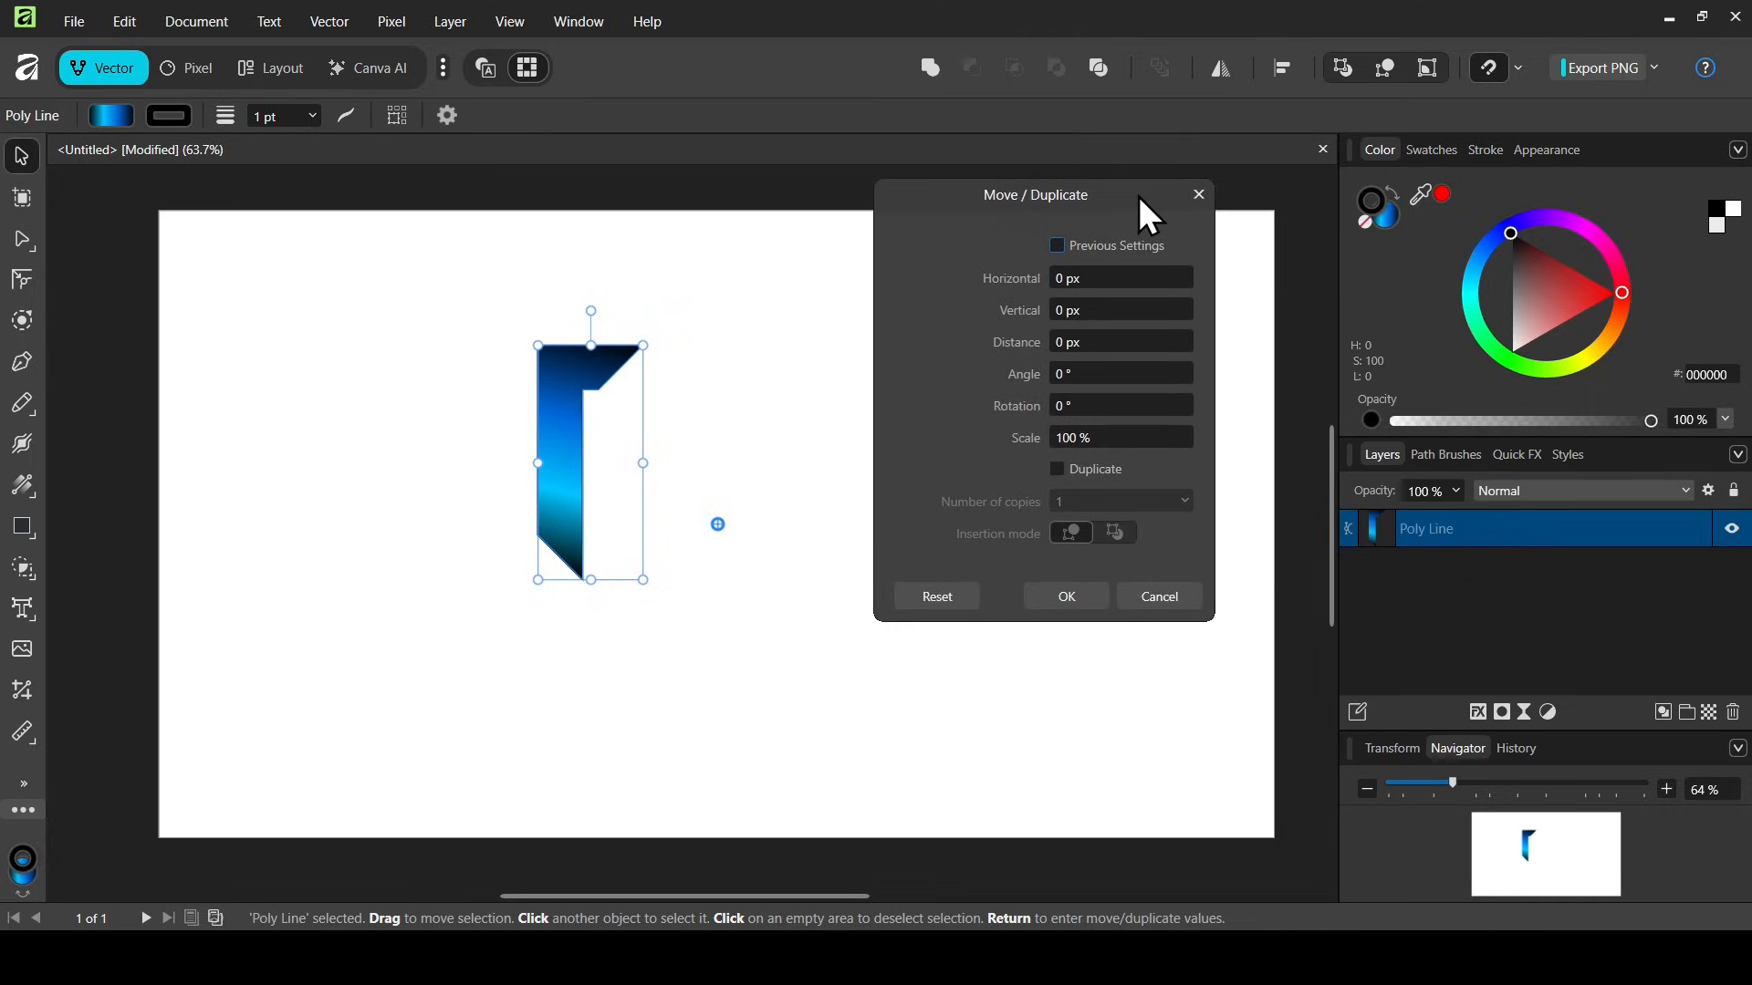
pyautogui.click(1121, 491)
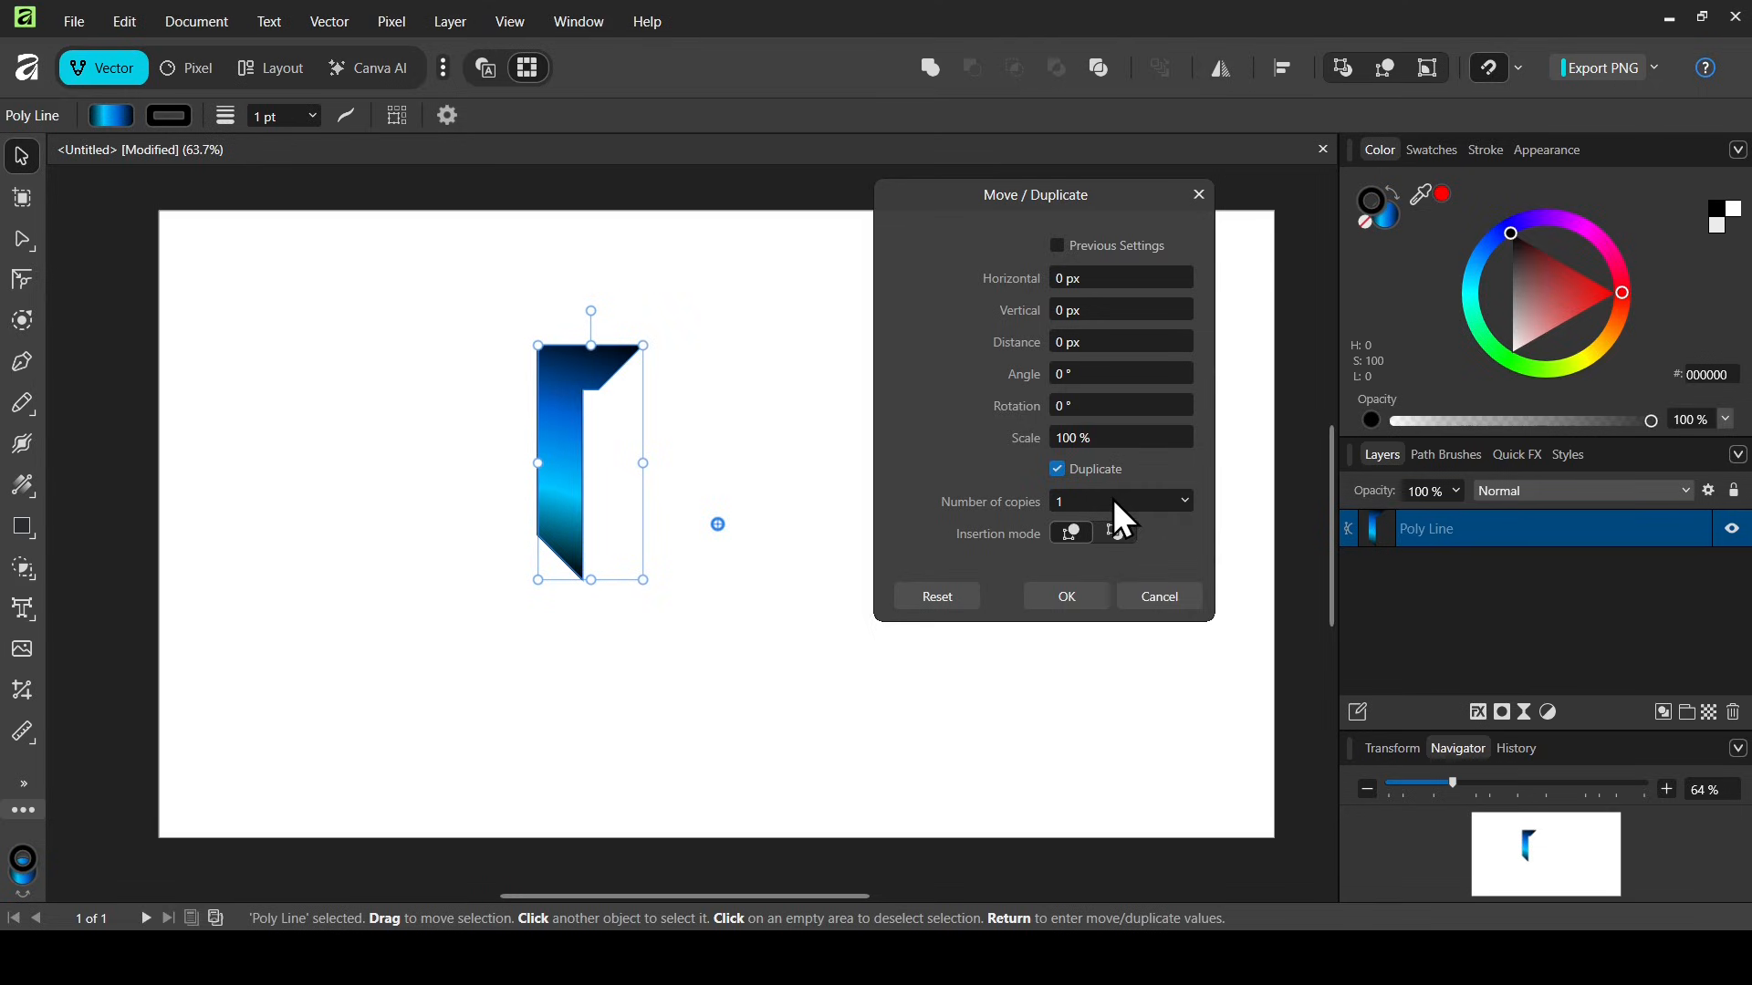
pyautogui.click(1113, 500)
pyautogui.write('7')
pyautogui.press('Return')
pyautogui.click(1114, 406)
pyautogui.write('45')
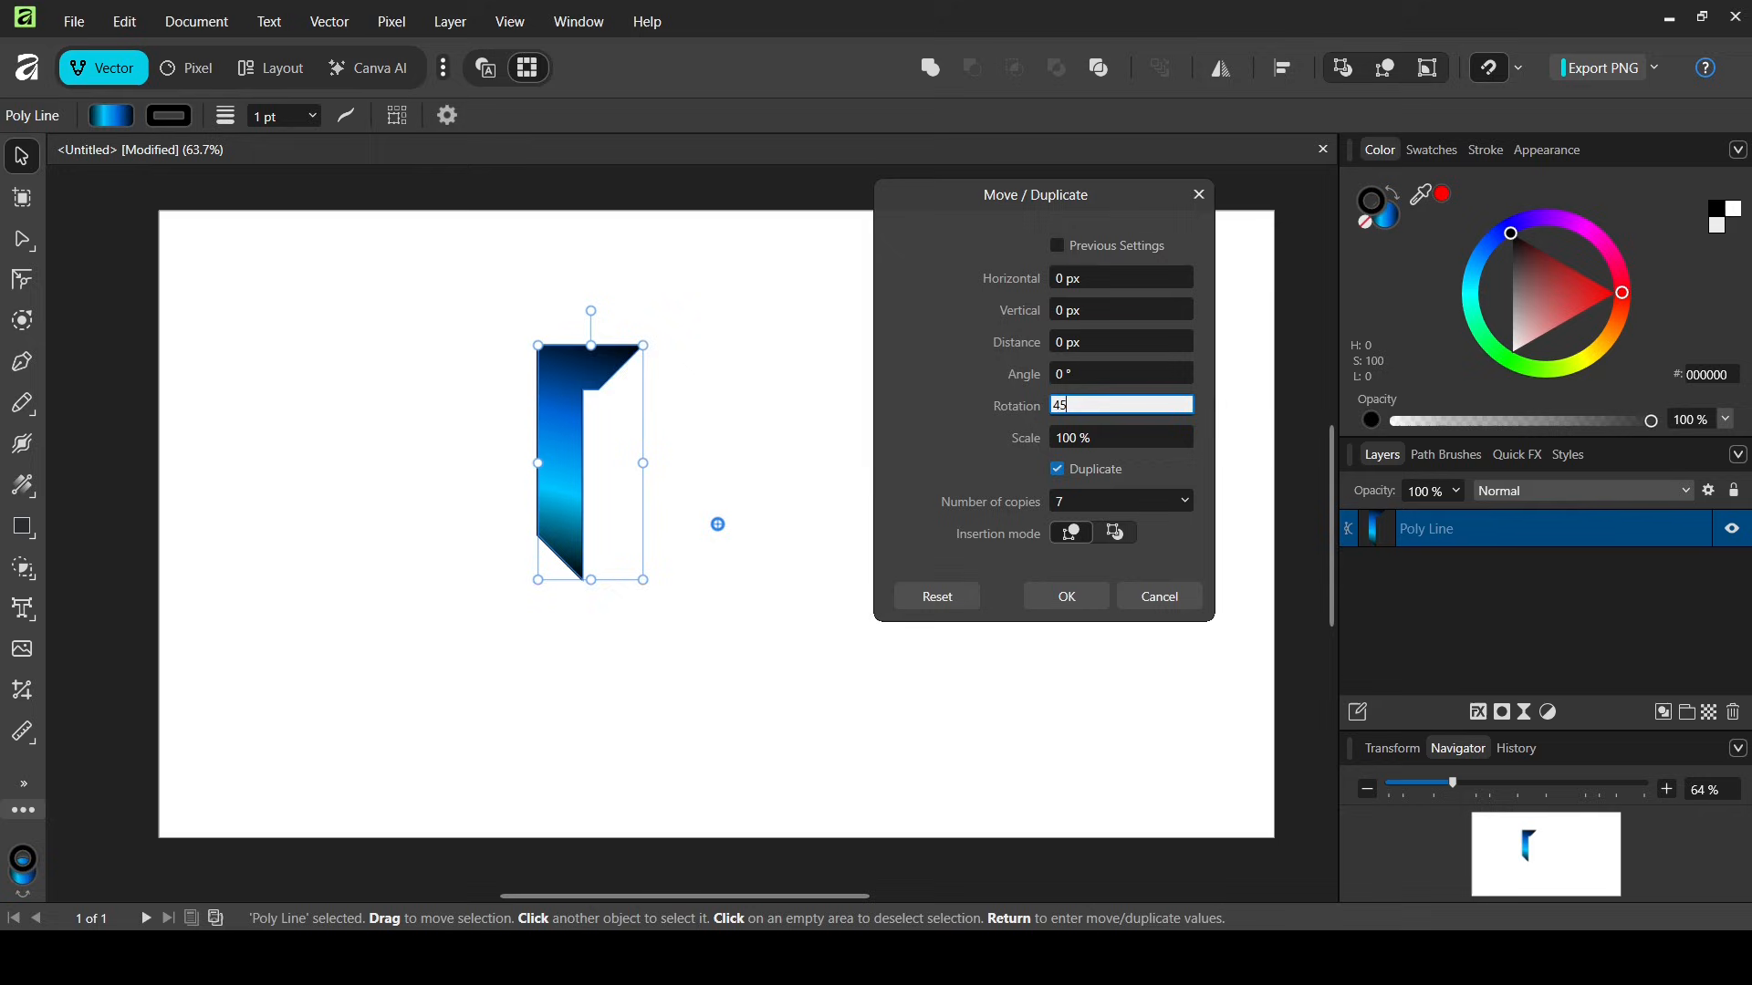
pyautogui.press('Return')
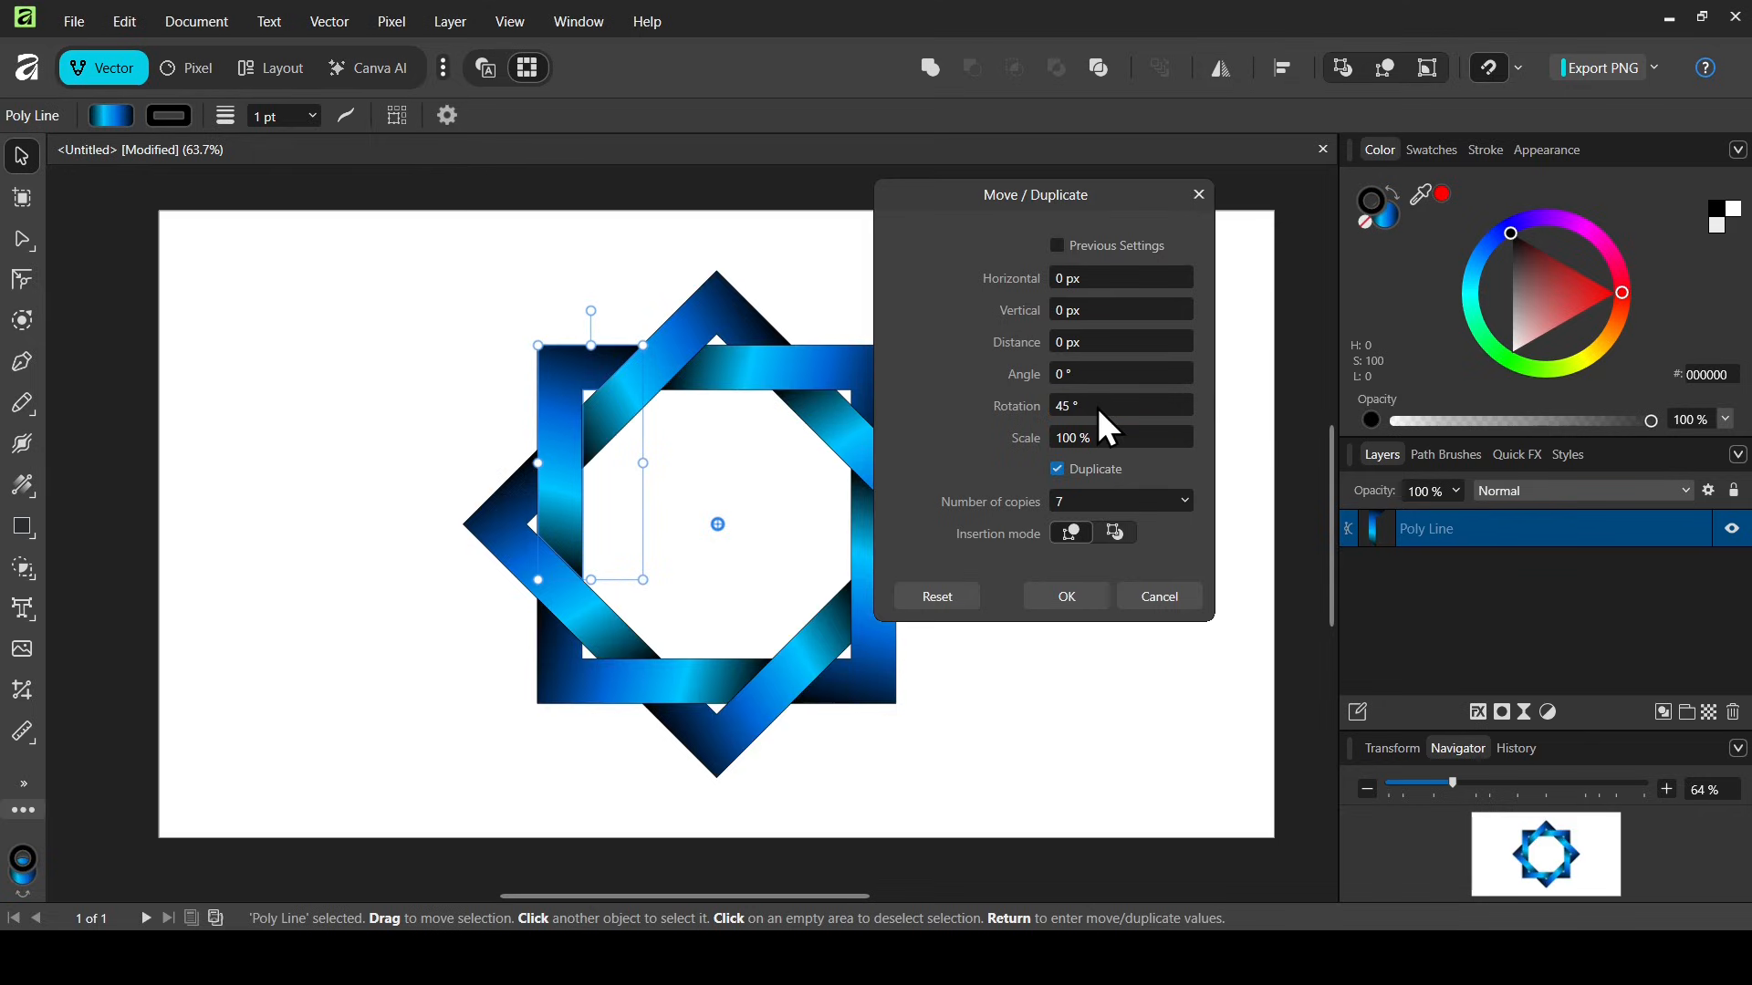
pyautogui.click(1087, 602)
# Group all the star's bands and set the group's stroke width to 0 pt, leaving nothing selected
pyautogui.moveTo(352, 256); pyautogui.dragTo(1036, 853)
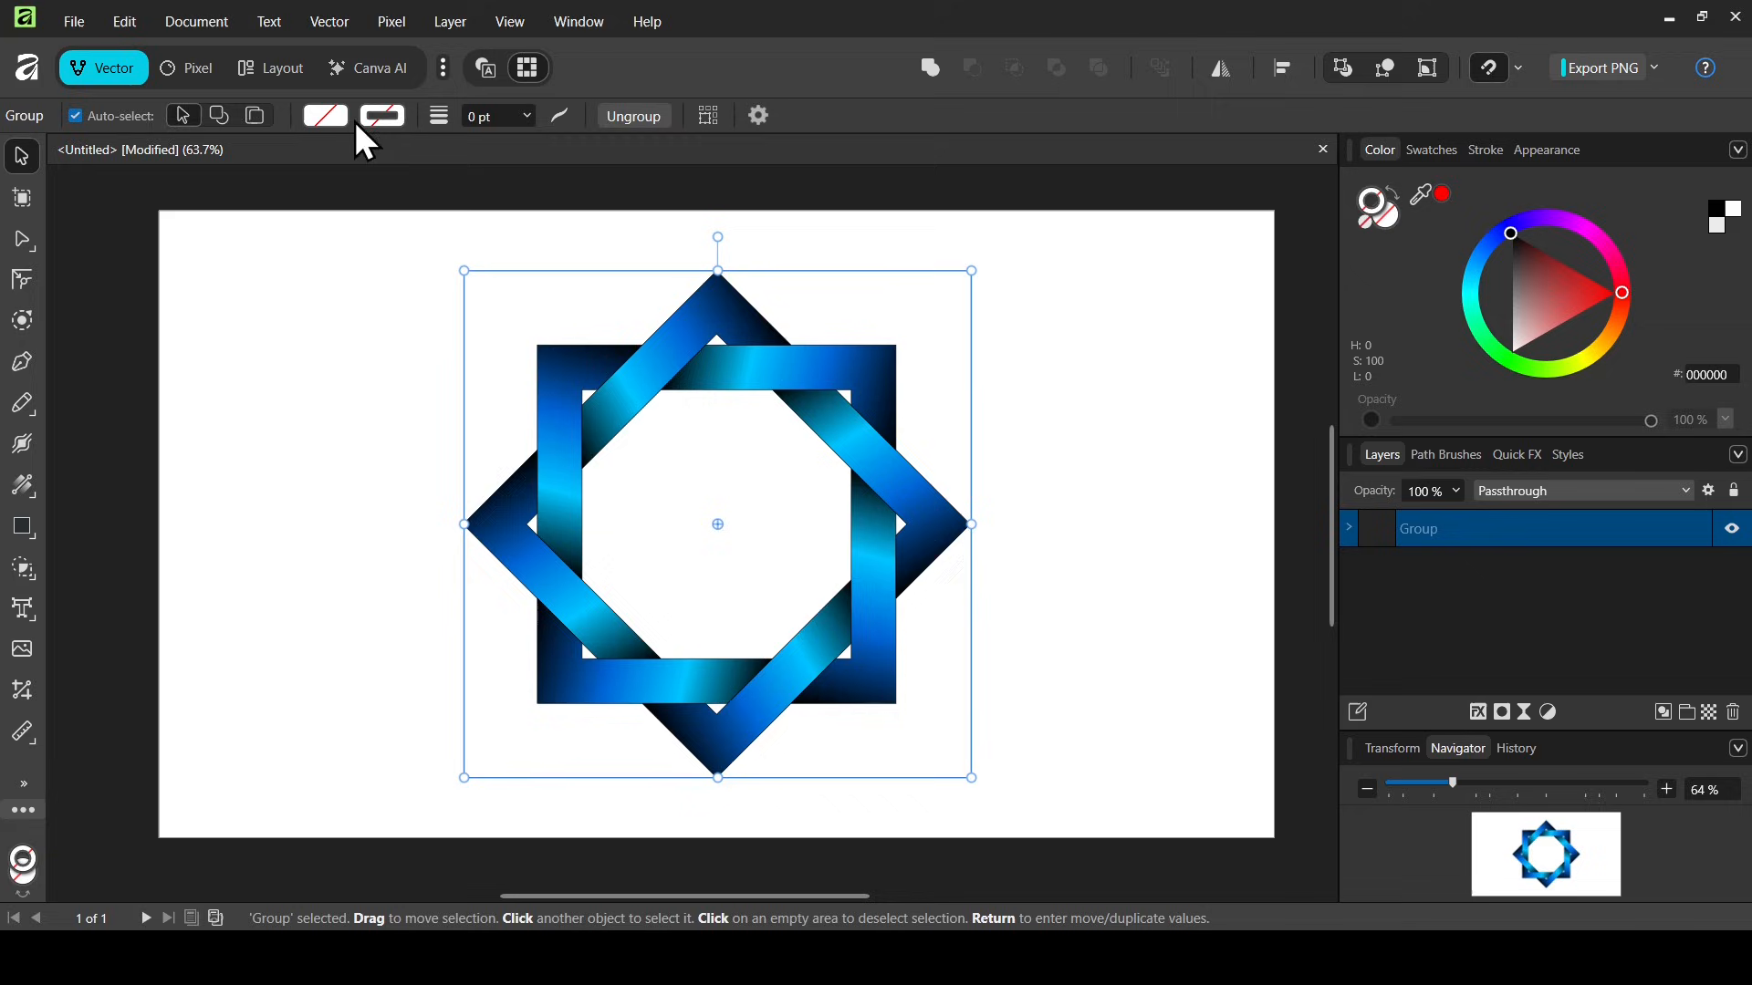
pyautogui.click(527, 117)
pyautogui.moveTo(536, 149)
pyautogui.mouseDown()
pyautogui.moveTo(637, 148)
pyautogui.moveTo(485, 153)
pyautogui.mouseUp()
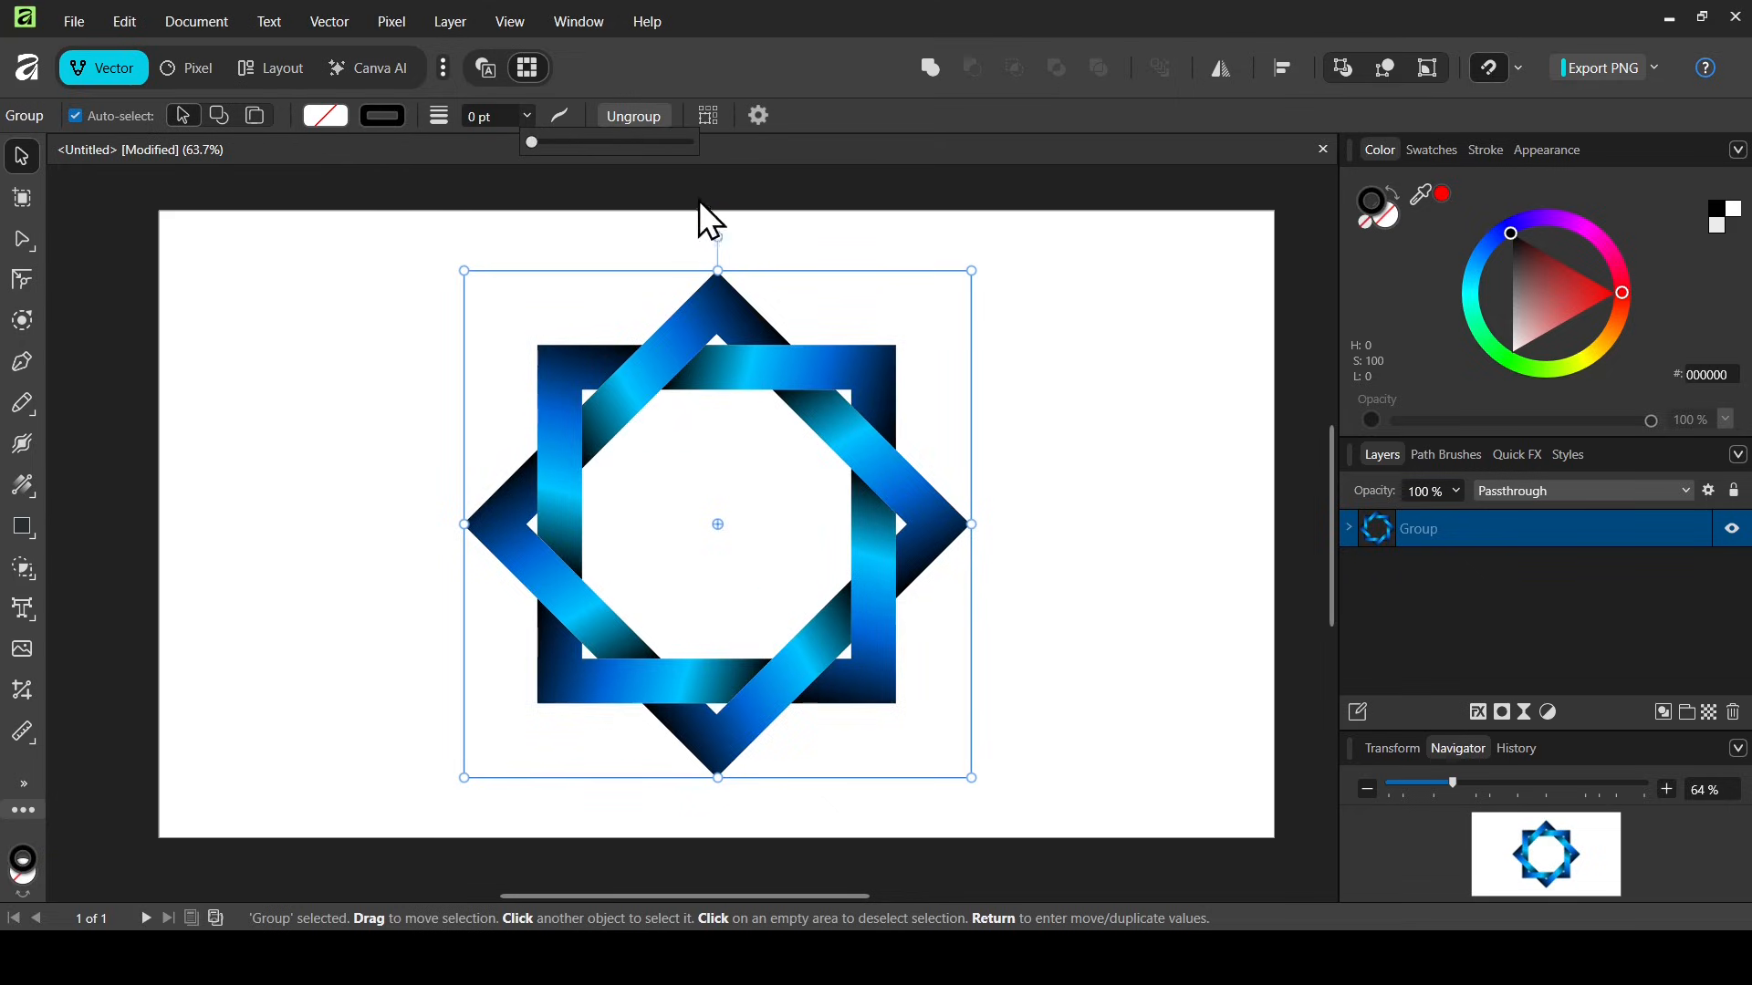
pyautogui.click(1115, 417)
pyautogui.click(1115, 416)
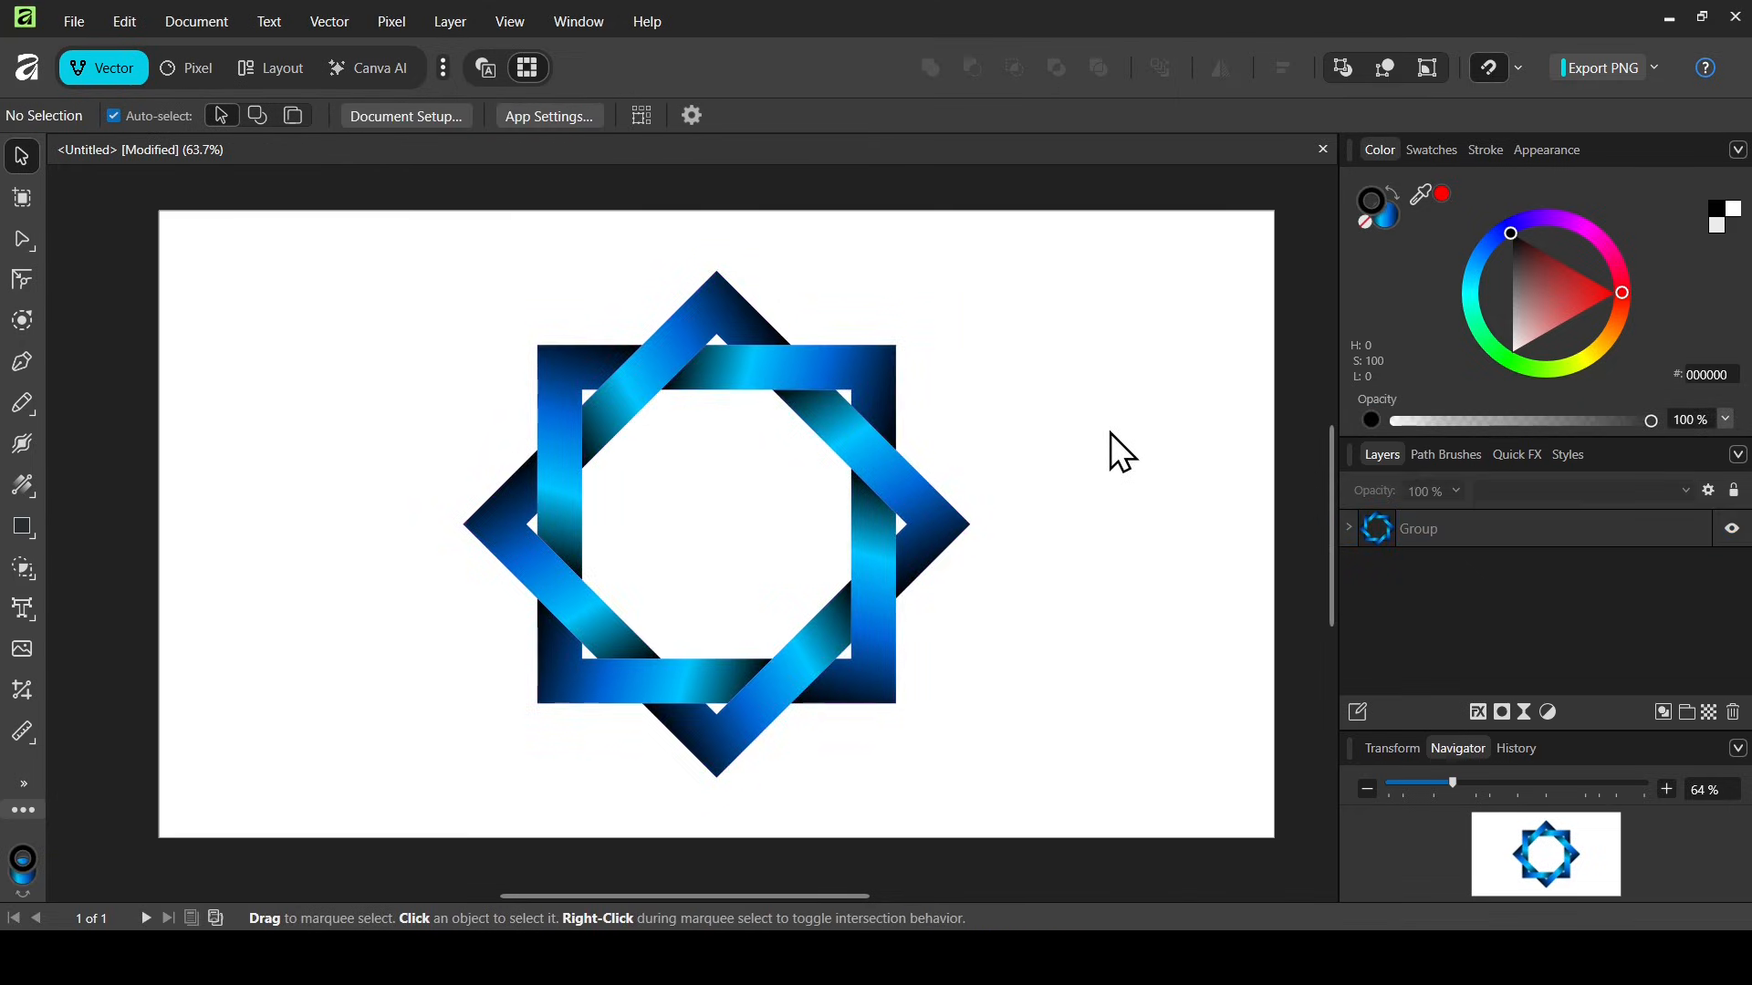